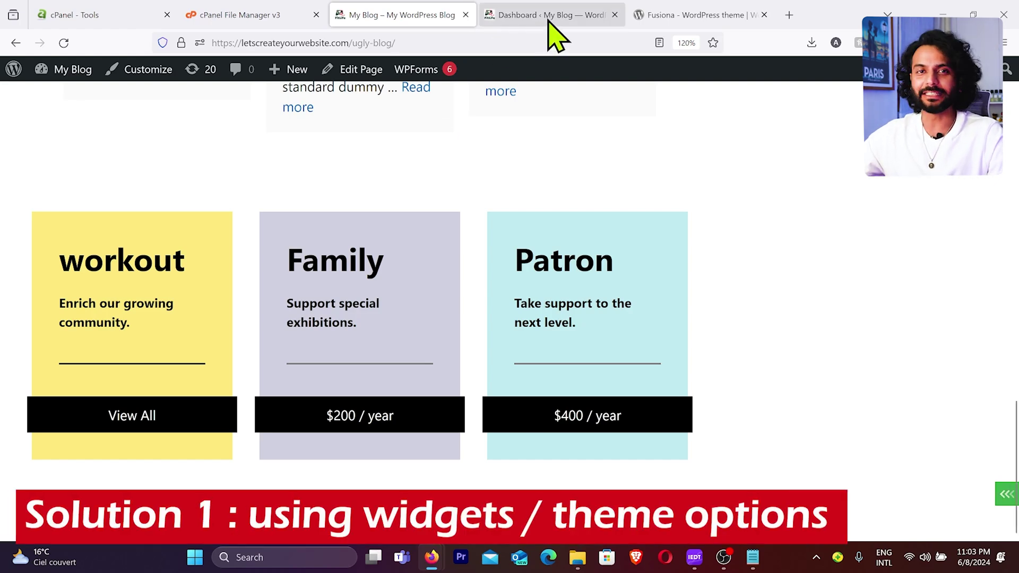
Step: Switch to the WordPress admin and scroll to the site Customizer's options
click(546, 21)
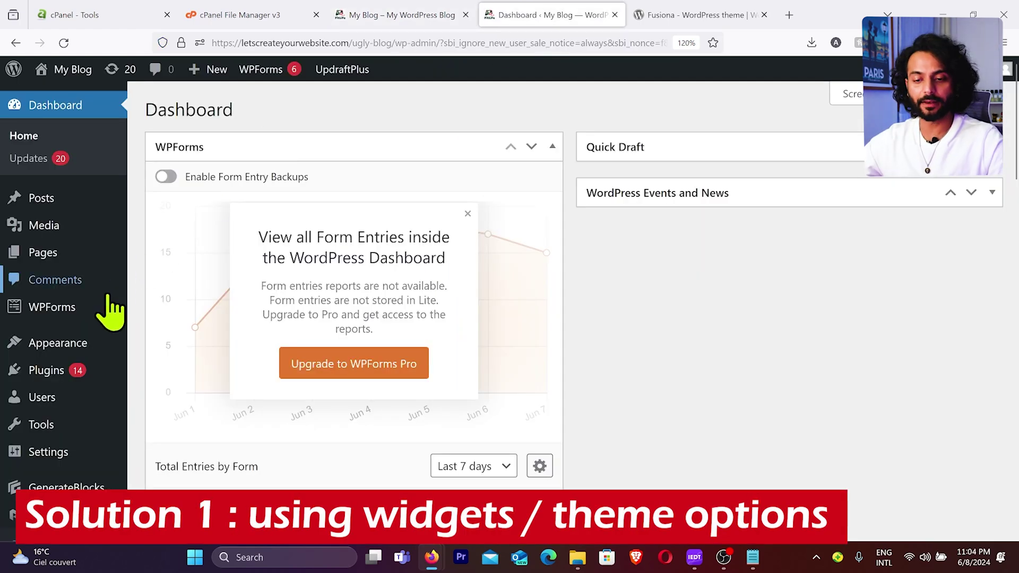
mouse_move(57, 342)
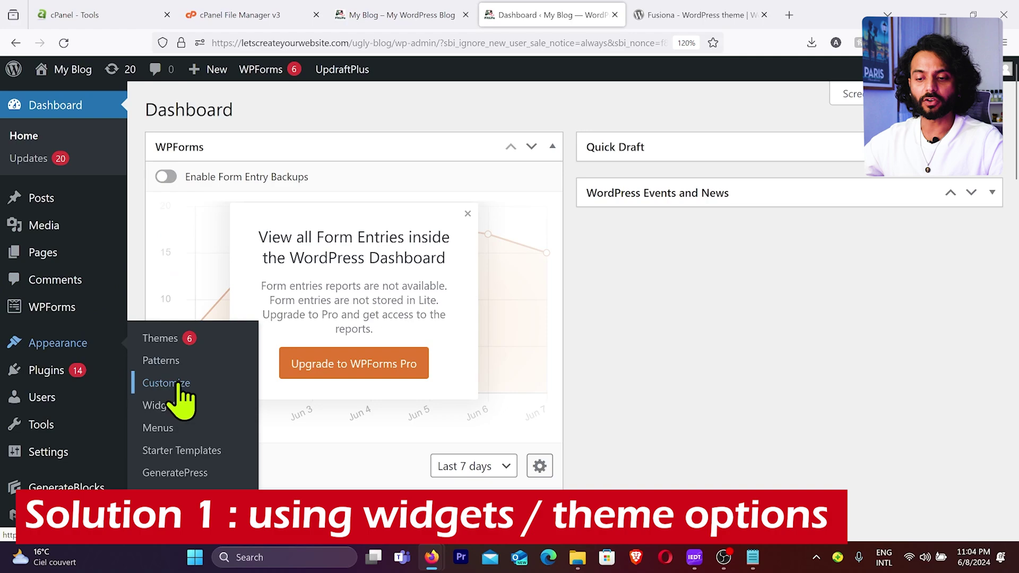
scroll(137, 384, down, 2)
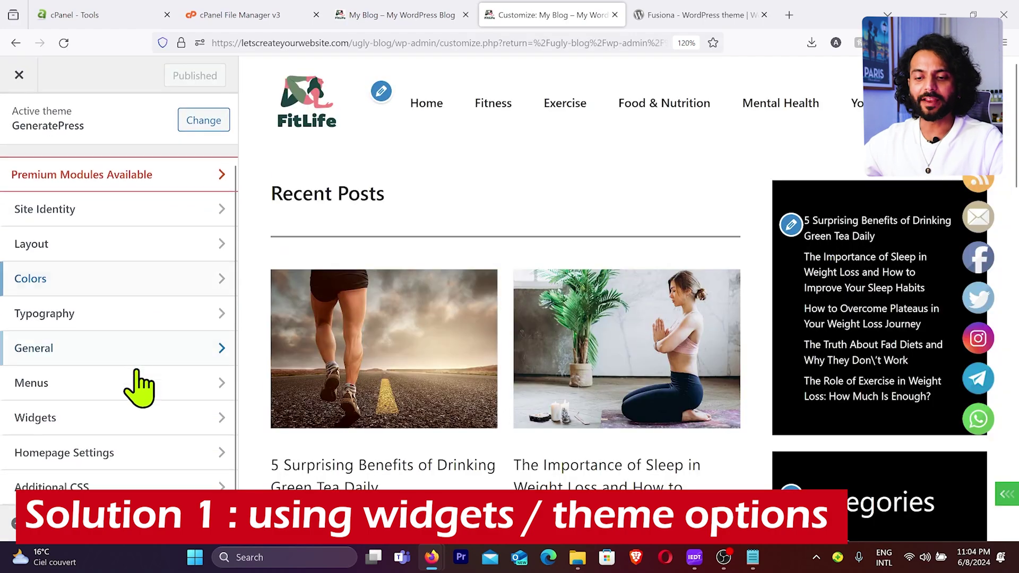
scroll(481, 382, down, 5)
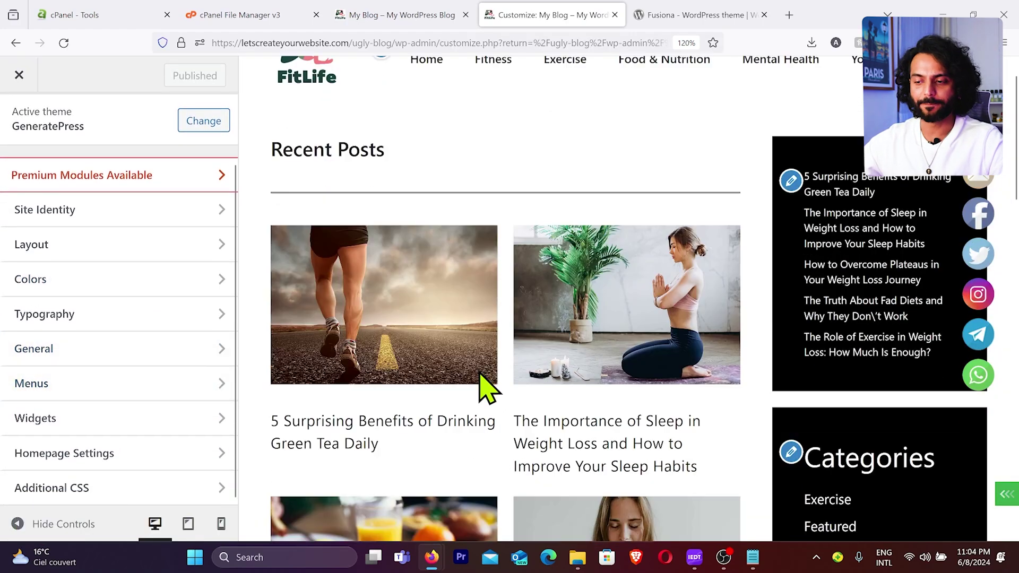
scroll(481, 382, down, 5)
scroll(482, 386, down, 5)
scroll(482, 386, down, 2)
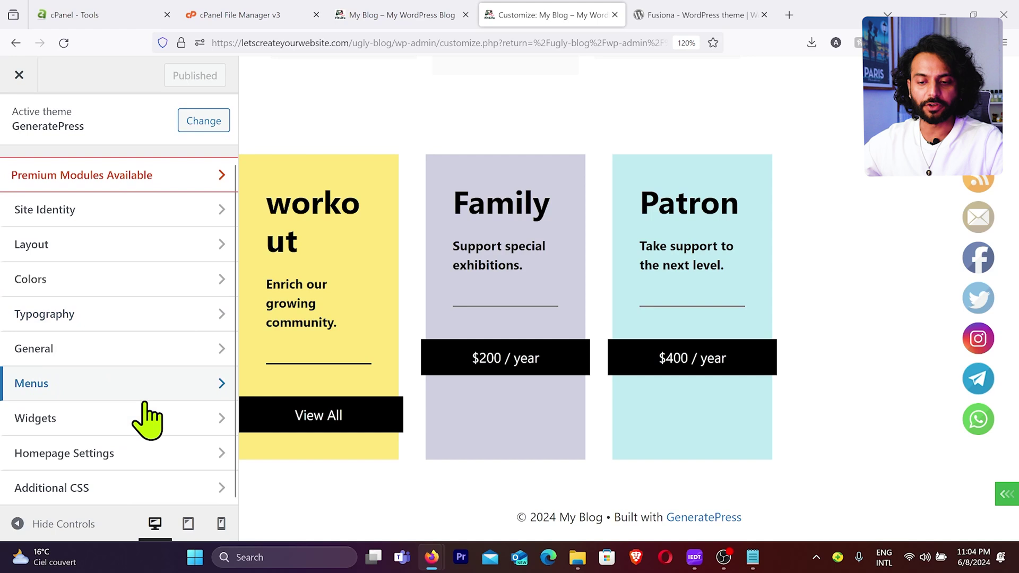
Step: Check that the Footer Bar widget area is empty, then return to the widget areas list
click(206, 414)
scroll(133, 422, down, 2)
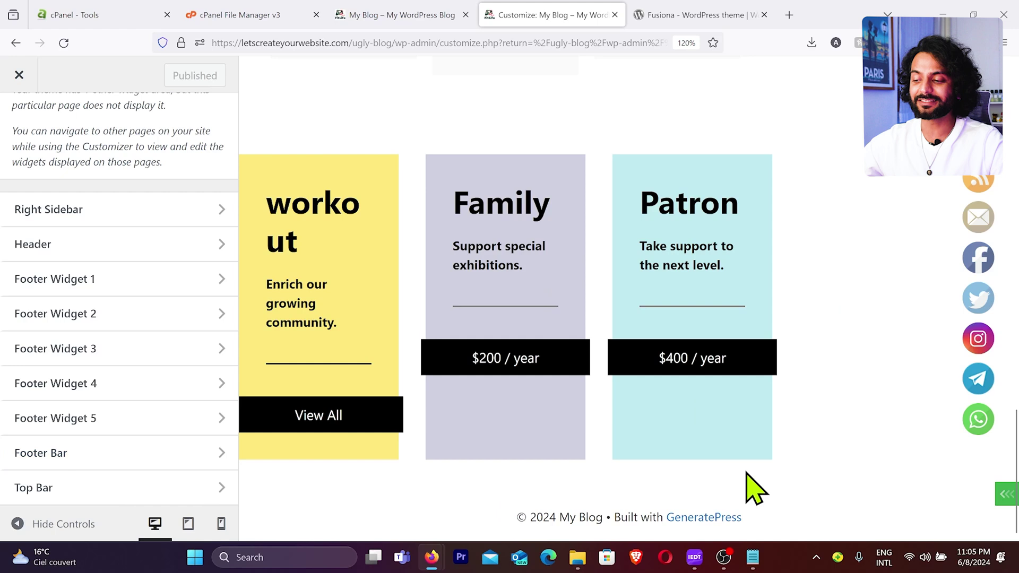
click(205, 455)
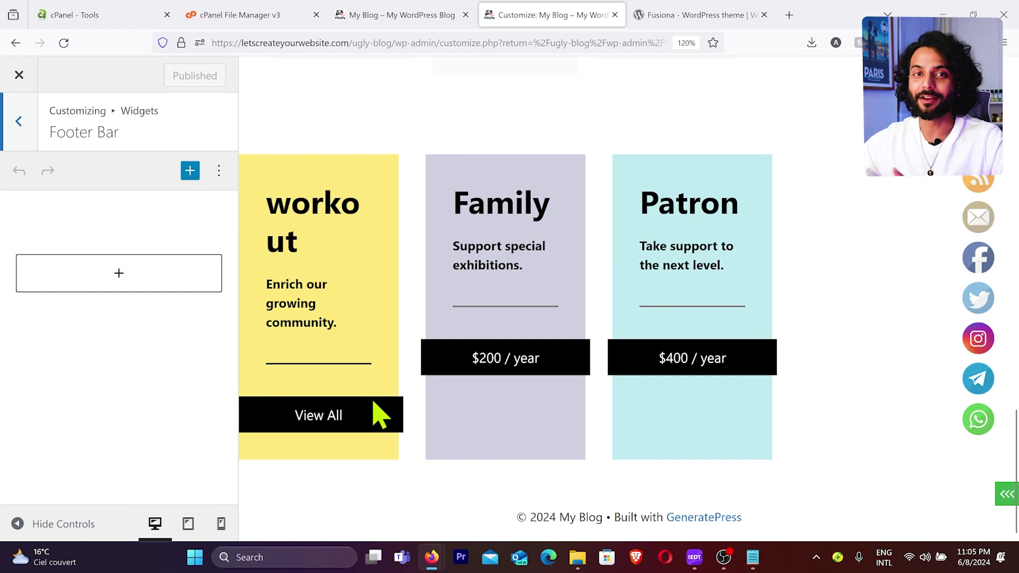
click(23, 130)
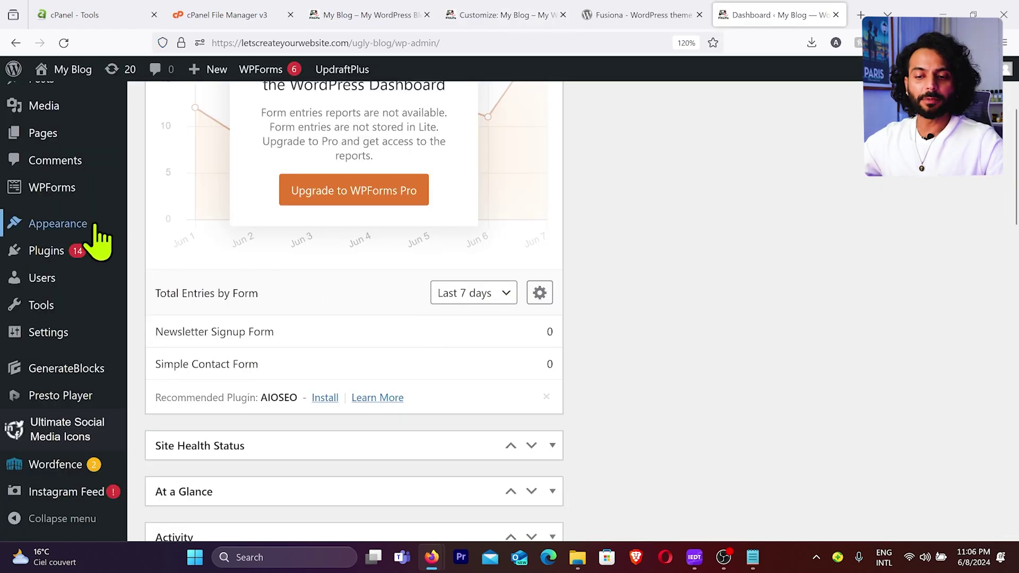
mouse_move(57, 224)
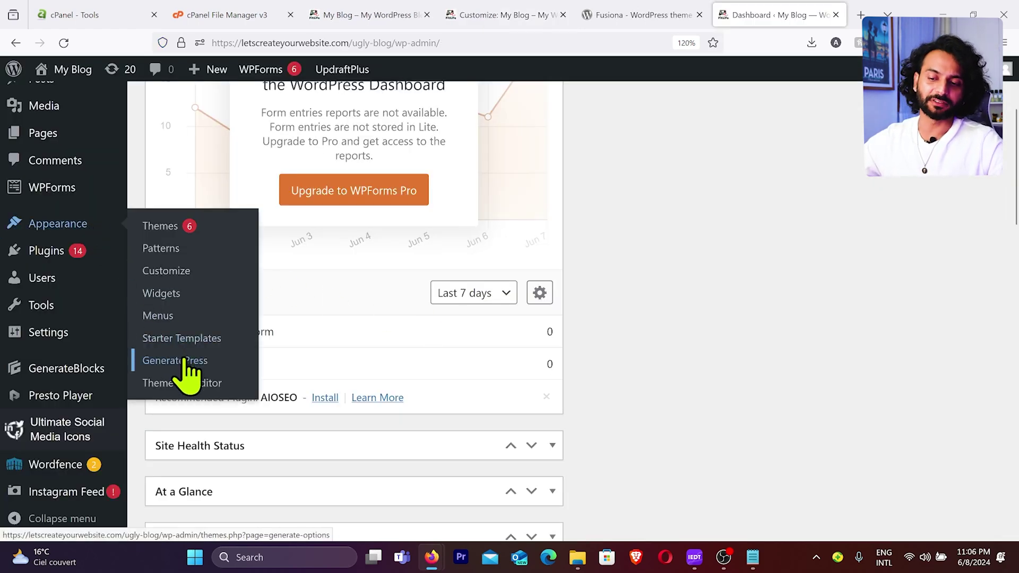
Step: Scroll through the Appearance > GeneratePress theme options page
click(183, 361)
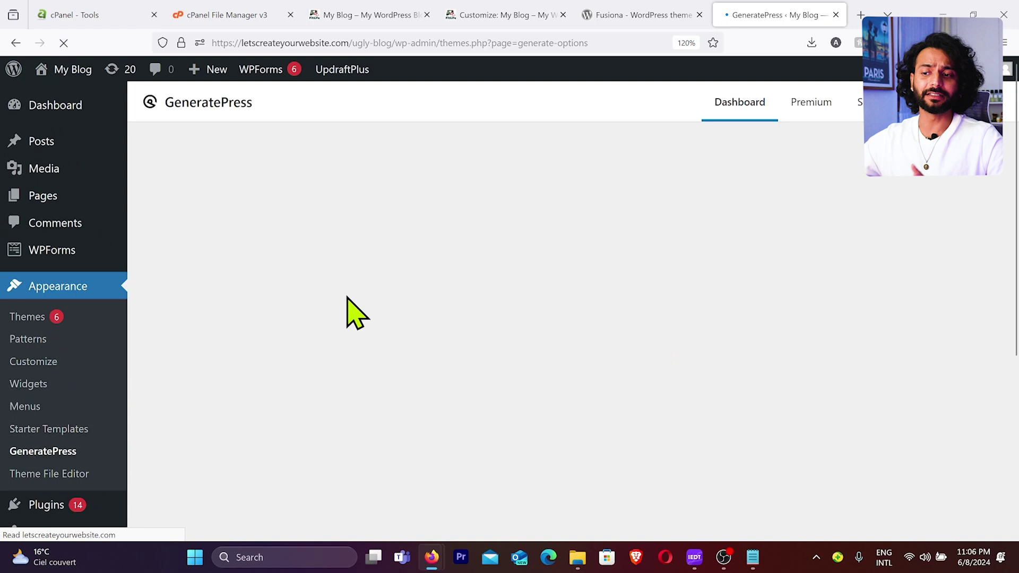
scroll(579, 326, down, 1)
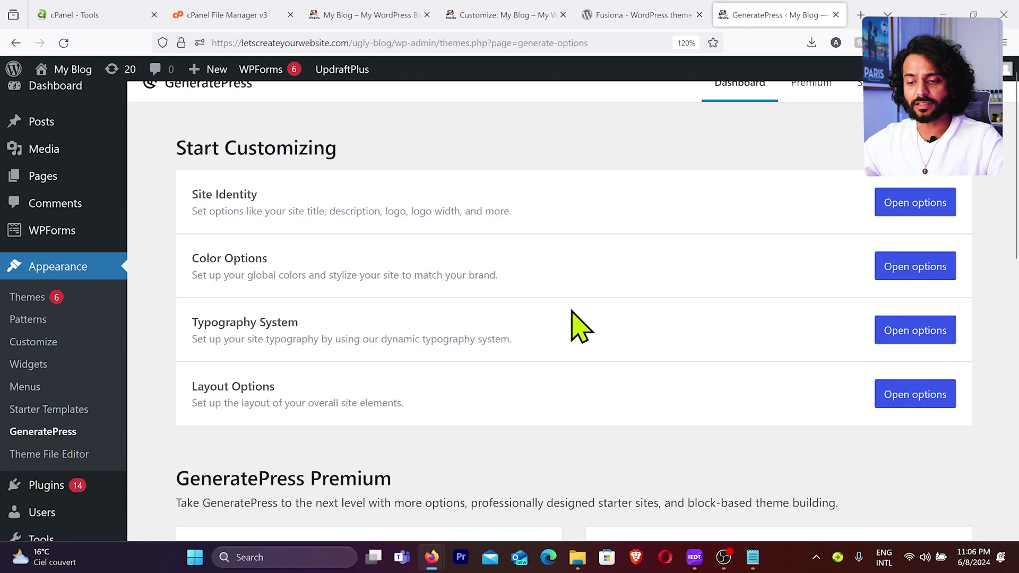
scroll(572, 312, down, 2)
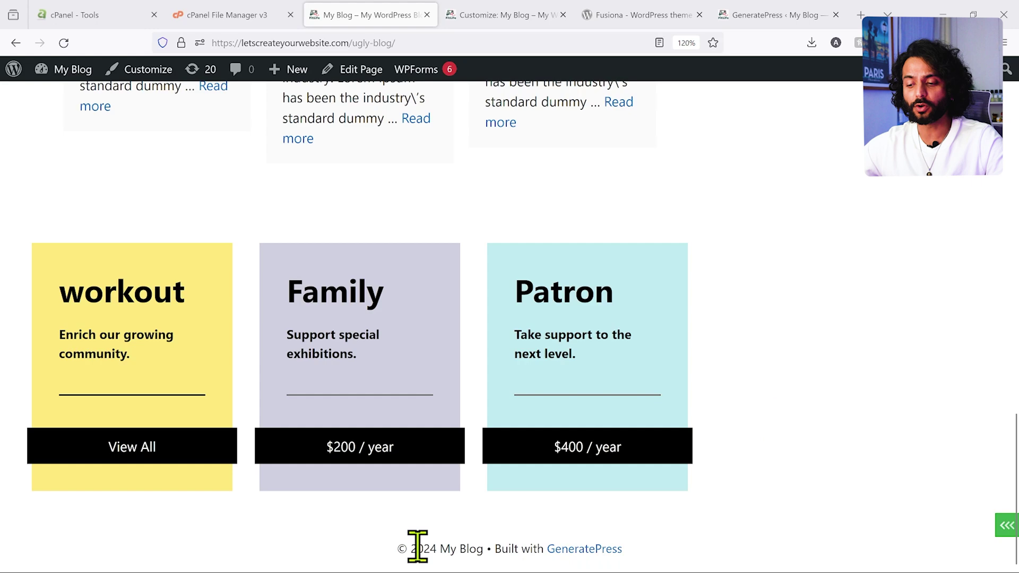
Step: Inspect the footer credits and select the div's 'copyright-bar' class name
right_click(515, 550)
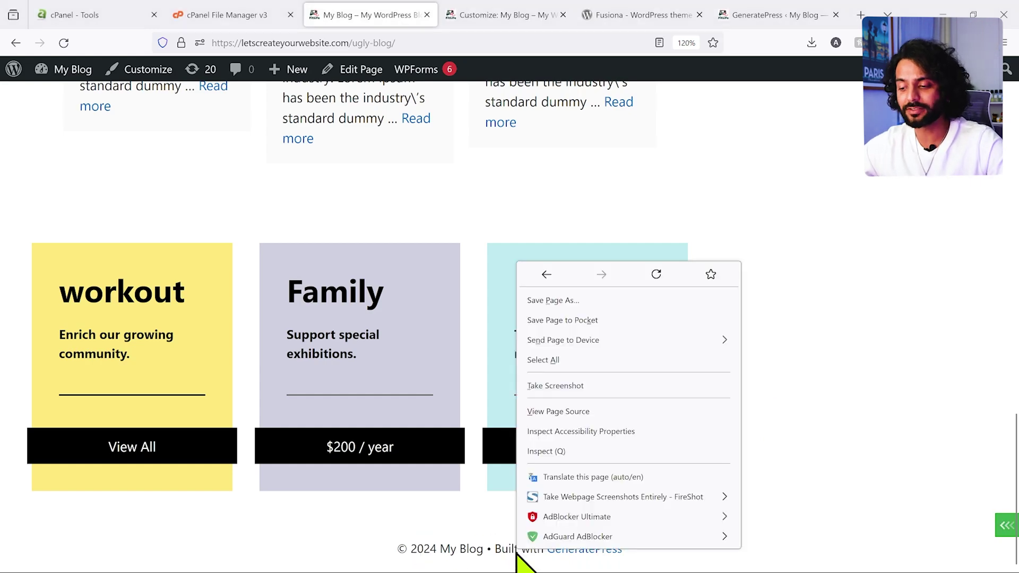
click(595, 456)
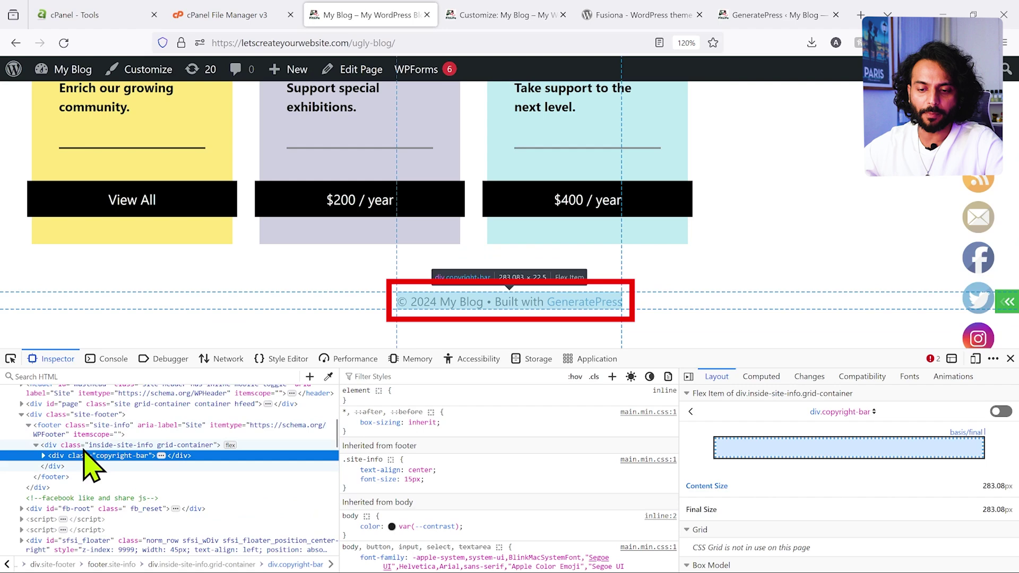
click(43, 456)
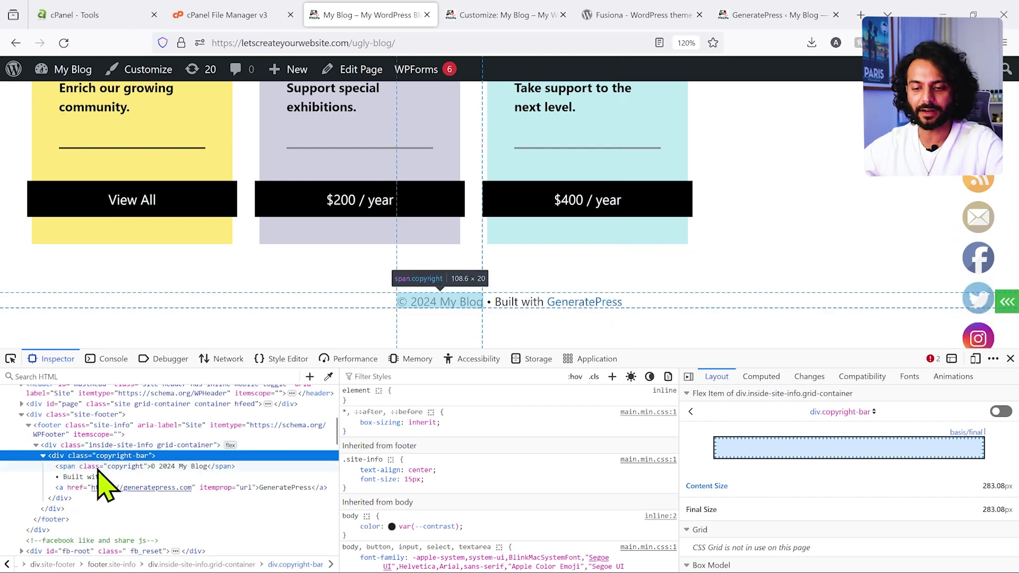
click(92, 467)
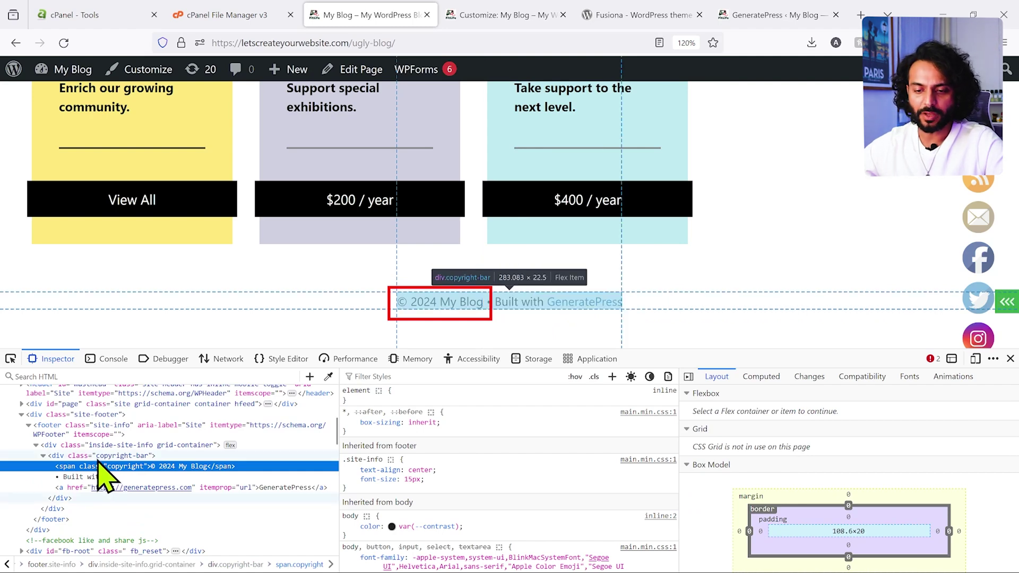
click(63, 455)
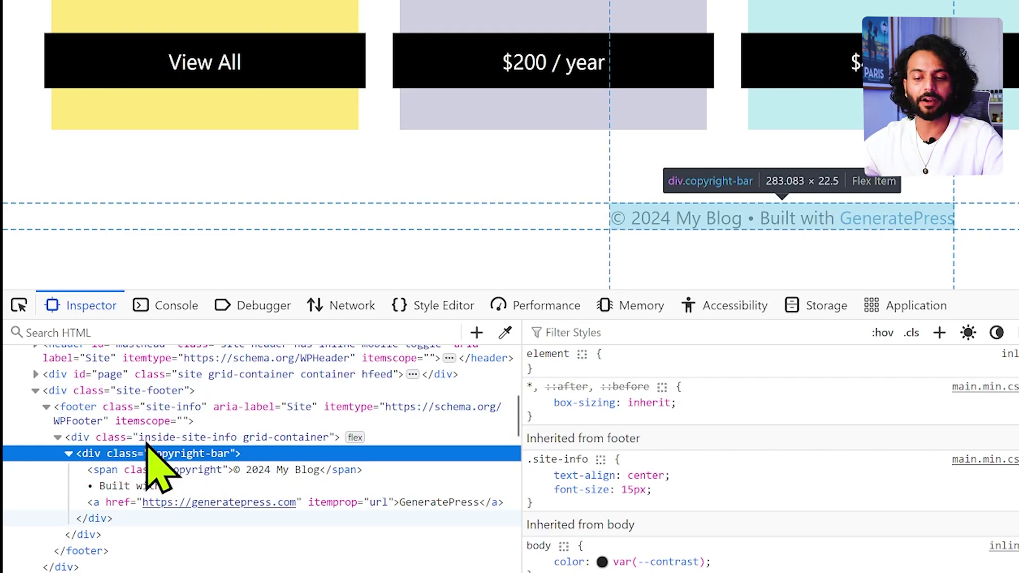
double_click(193, 454)
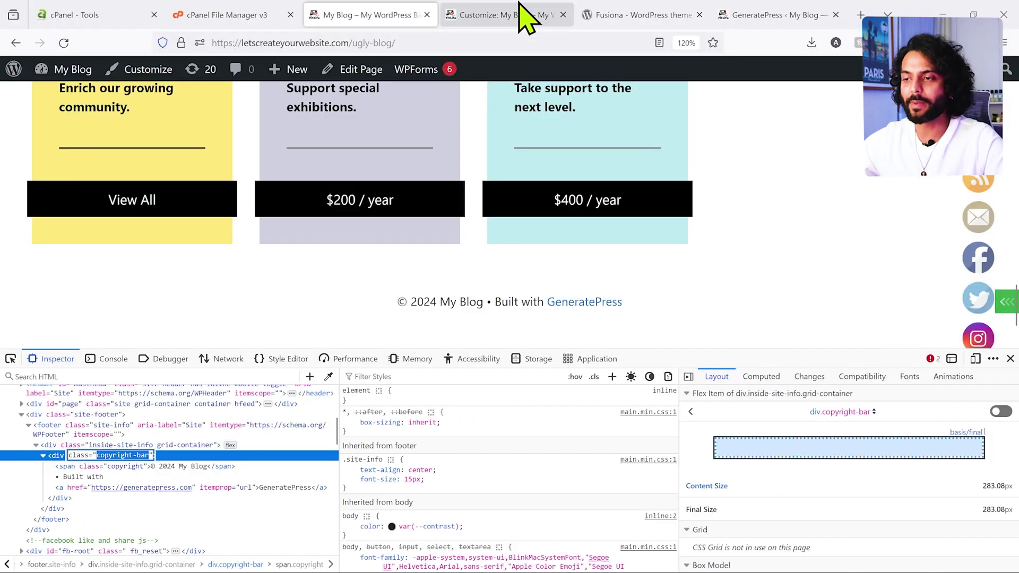
Step: Open the Customizer's Additional CSS editor and enter 'copyright-bar'
click(528, 15)
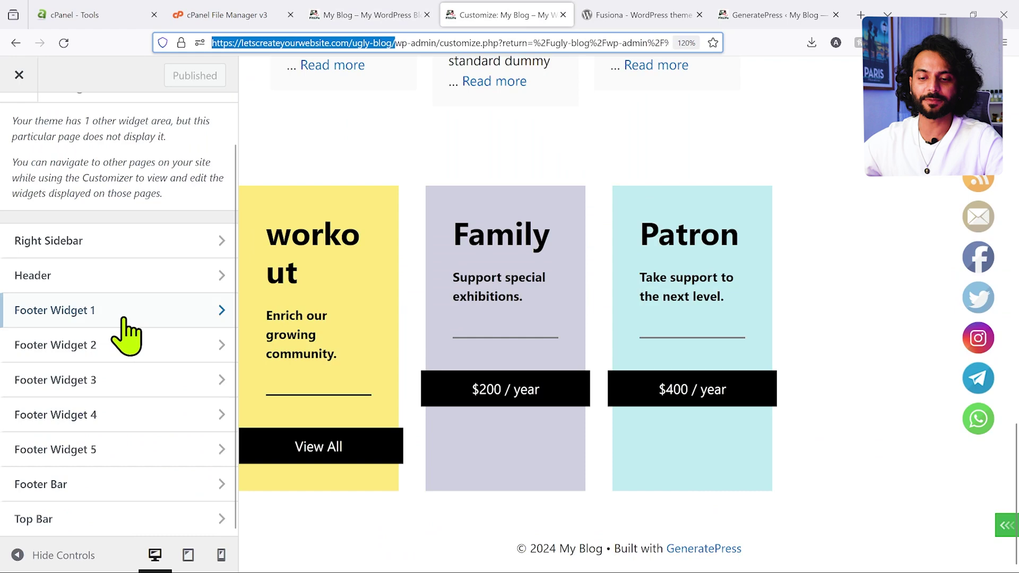
click(215, 520)
scroll(122, 451, down, 5)
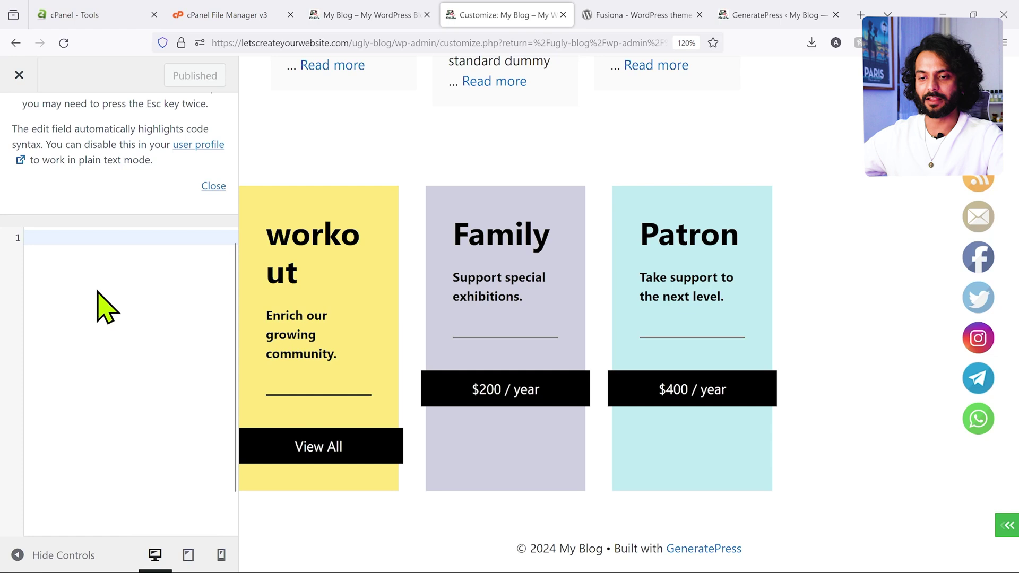
text(copyright-bar)
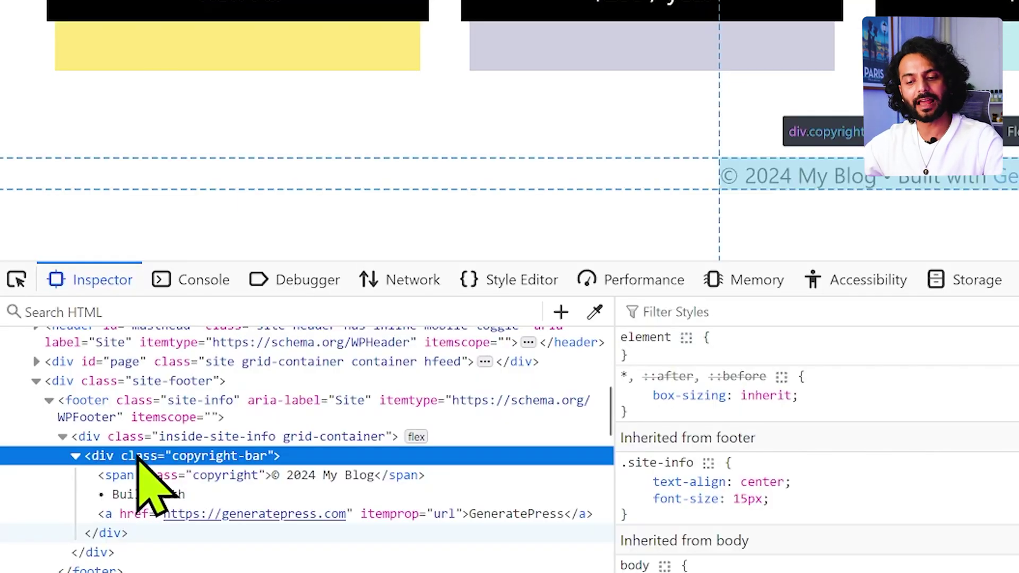
Step: Complete the rule '.copyright-bar { display:none; }' so the footer credit line disappears
double_click(137, 456)
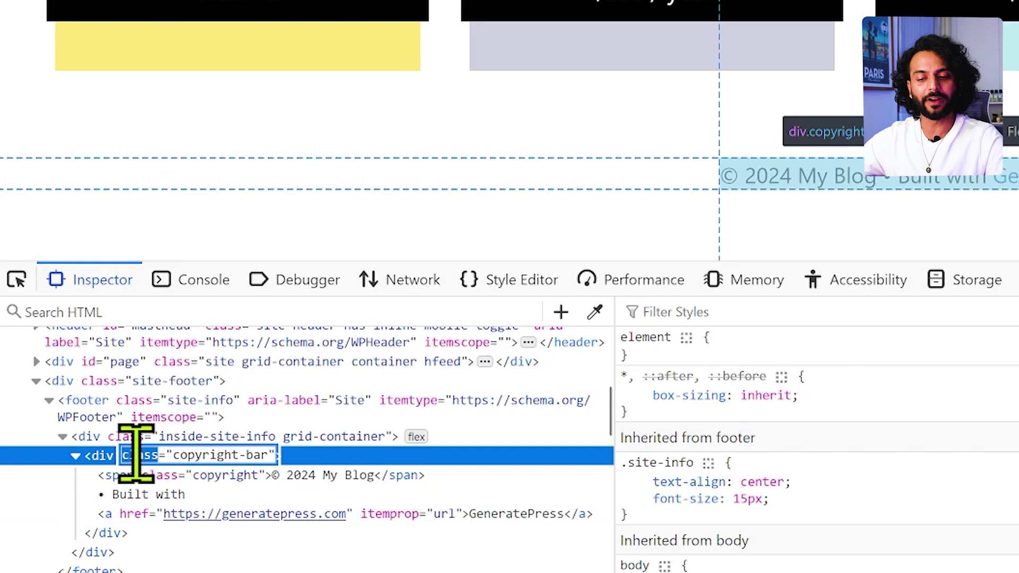
text(id)
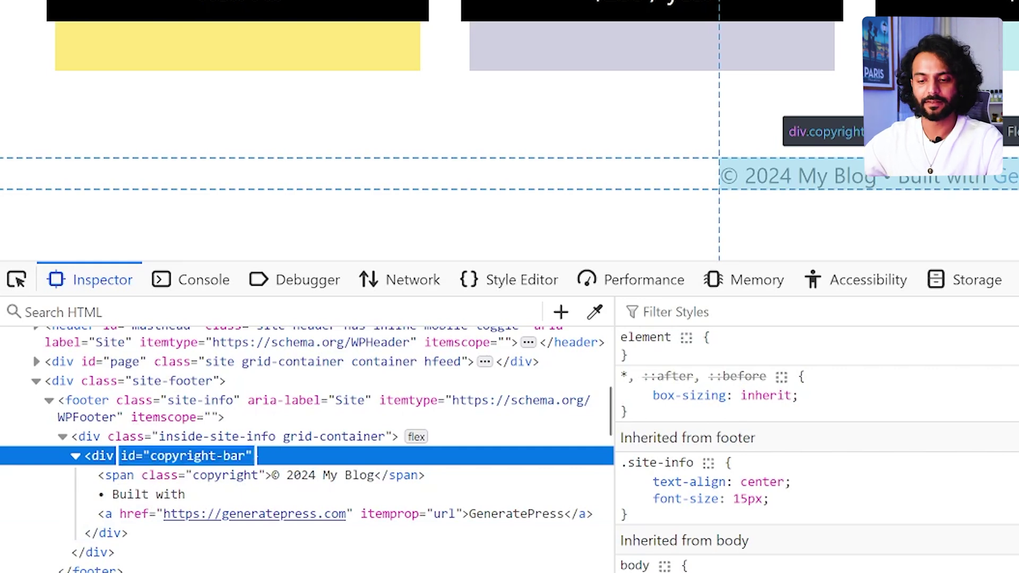
key(Return)
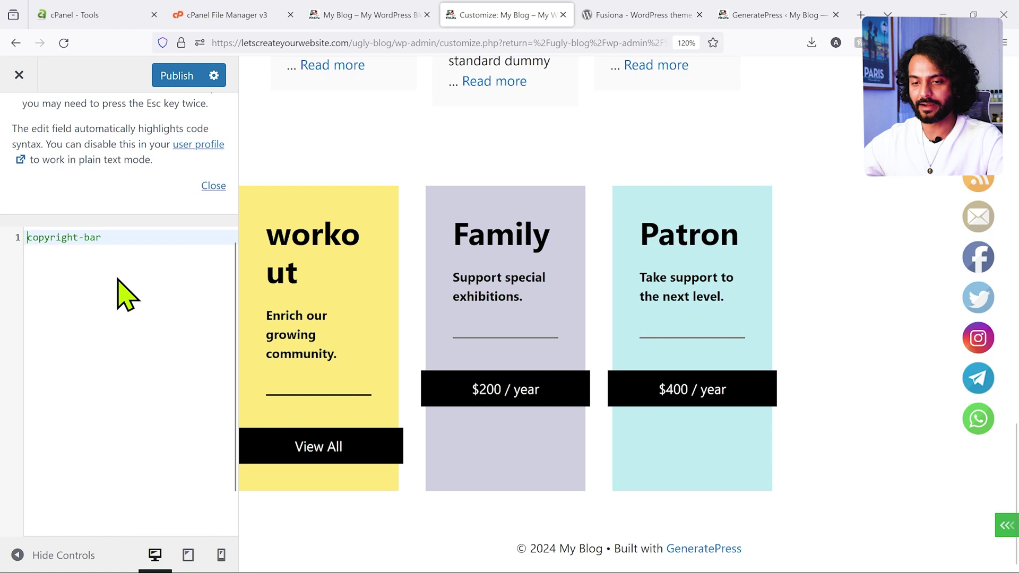
key(BackSpace)
text(.copyright-bar)
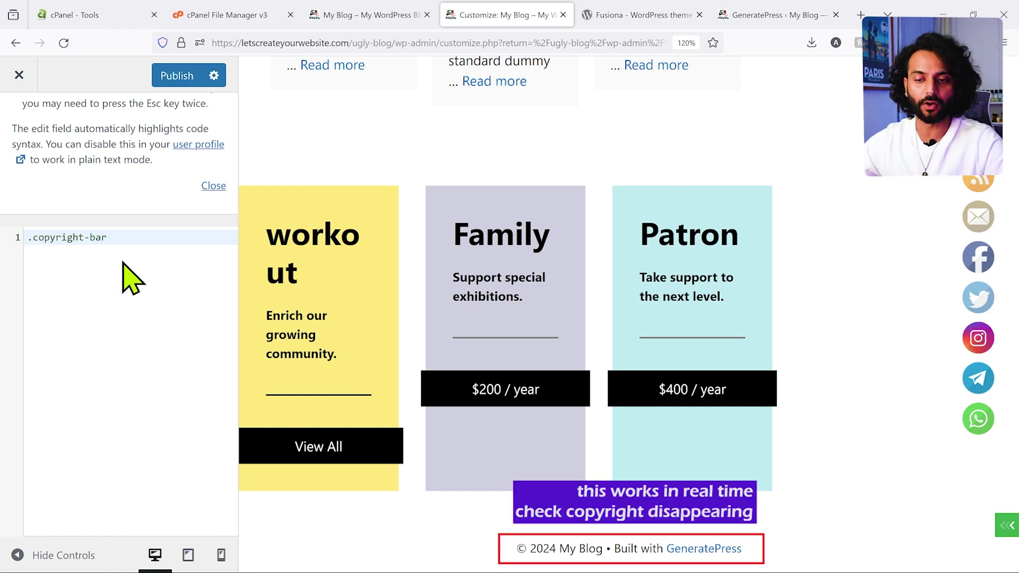
text( {)
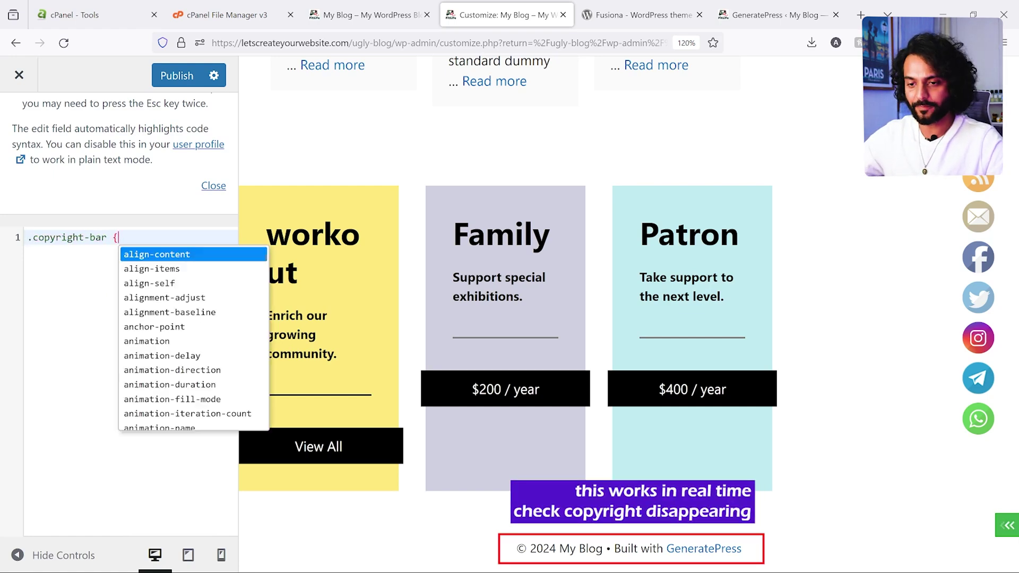
text( display:)
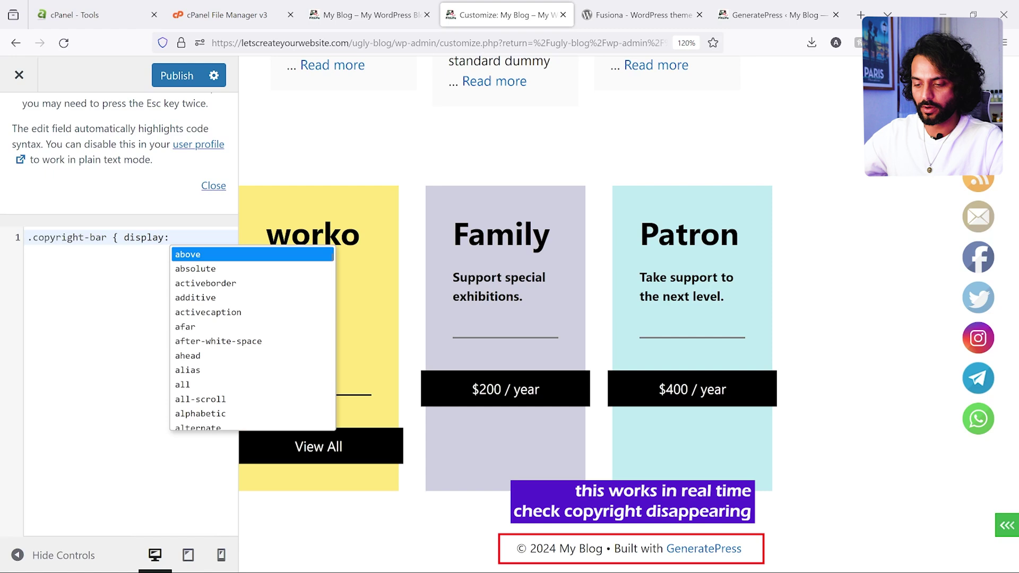
text(none)
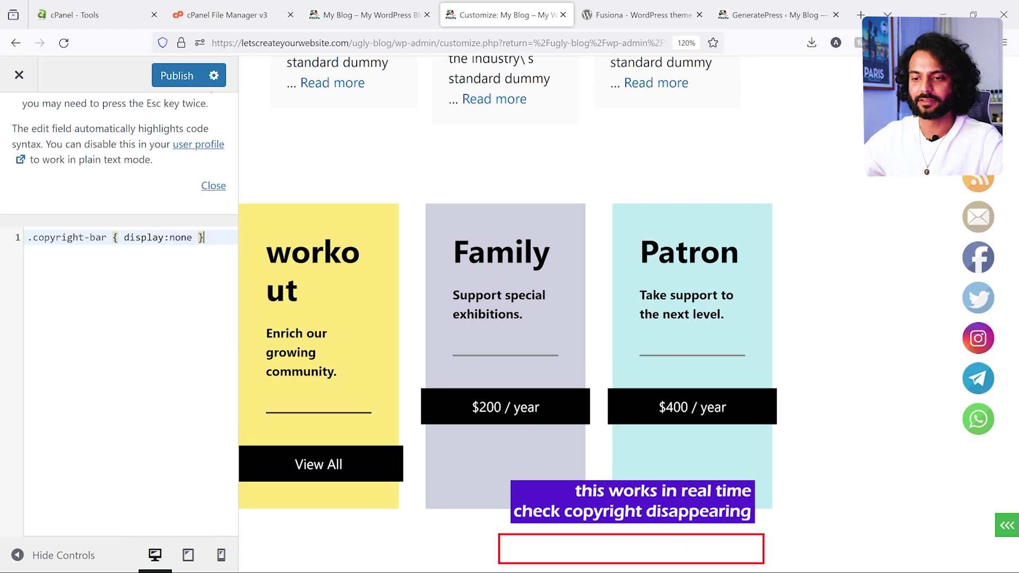
key(Left)
text(;)
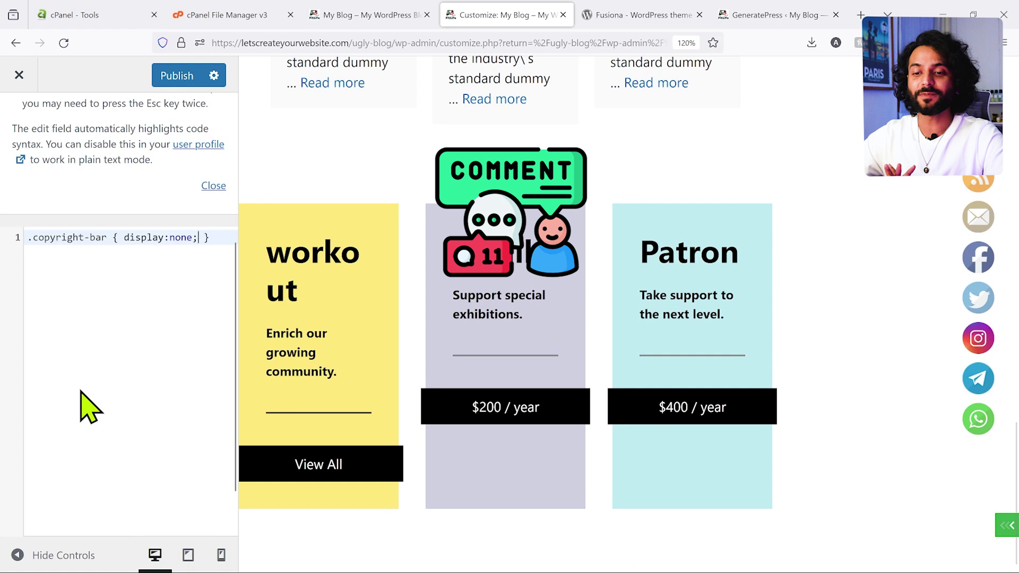
Step: Select the copyright-bar selector text in the CSS editor
drag(34, 236, 107, 237)
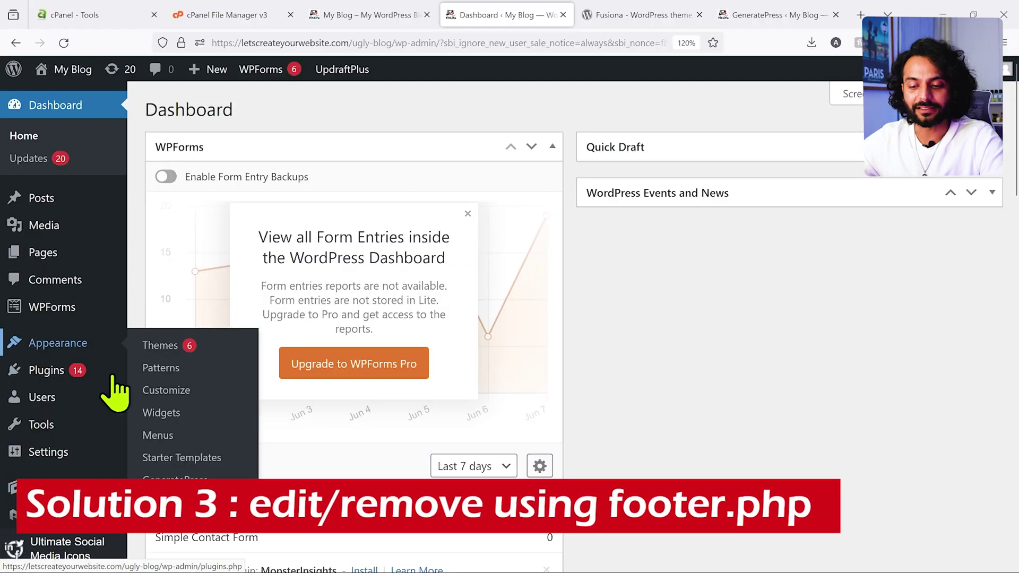
click(202, 528)
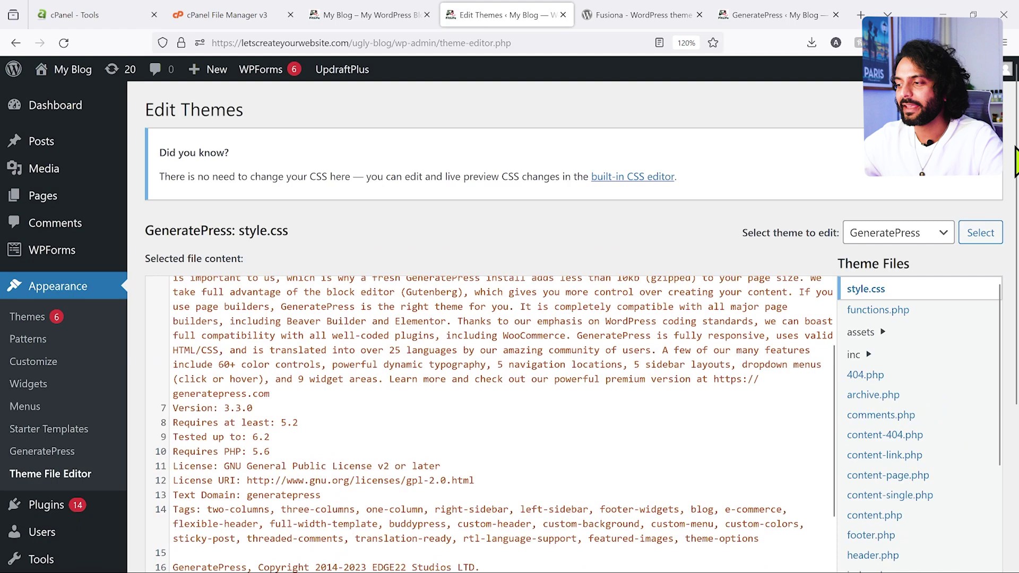
scroll(478, 318, down, 2)
scroll(1011, 273, down, 2)
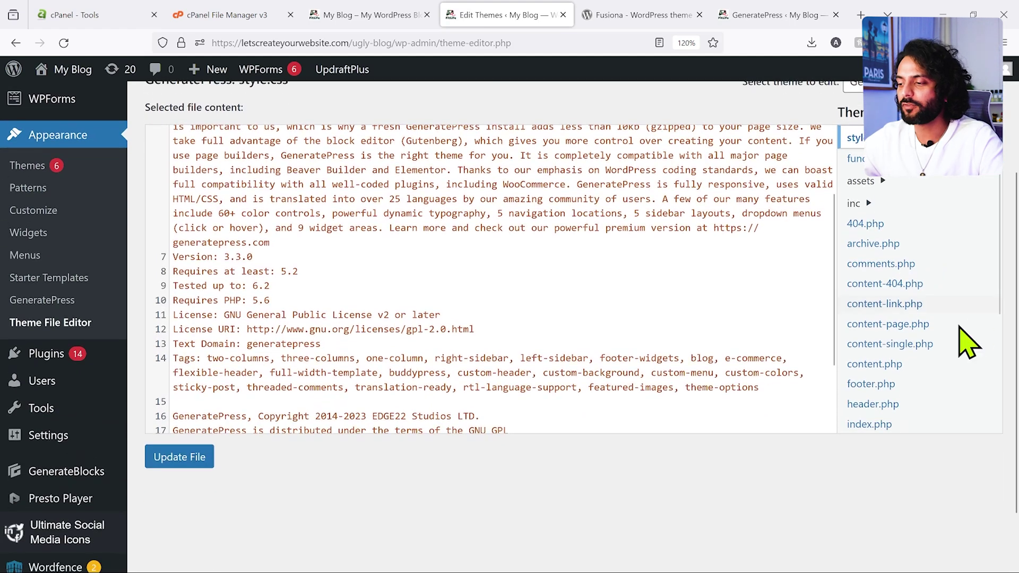
scroll(903, 350, down, 3)
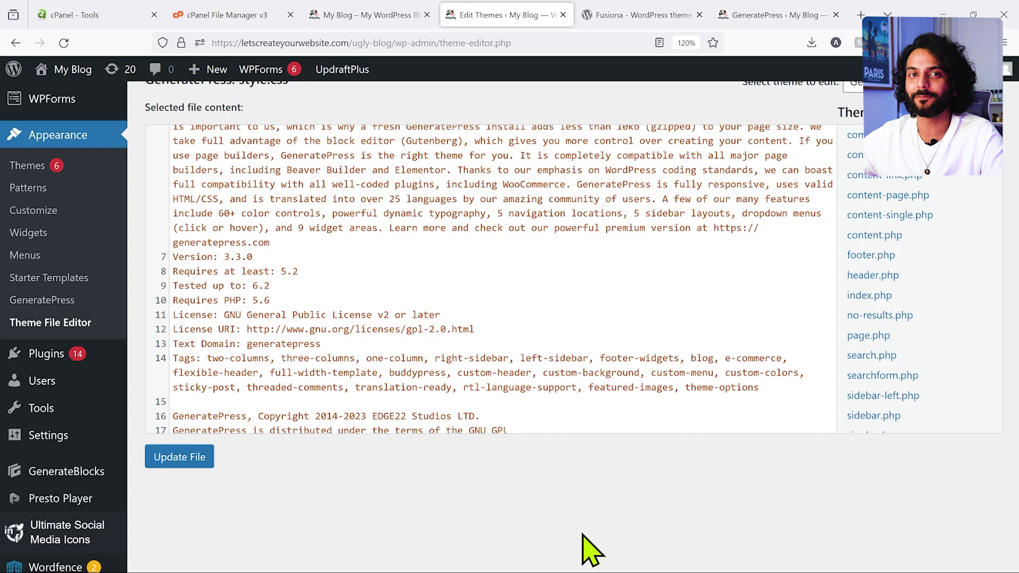
scroll(667, 519, up, 1)
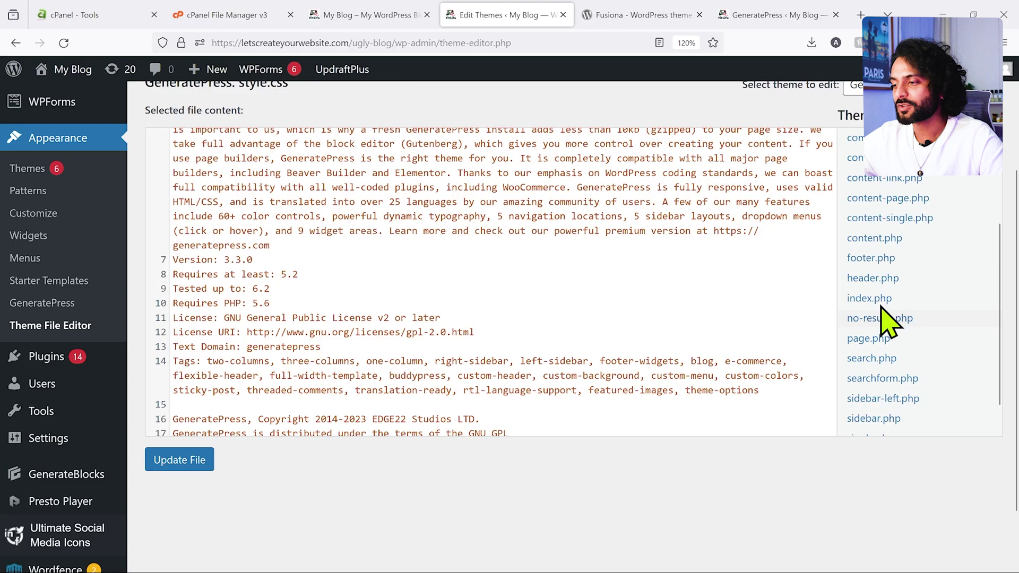
Step: Open the theme's top-level footer.php and scroll through its code
click(862, 259)
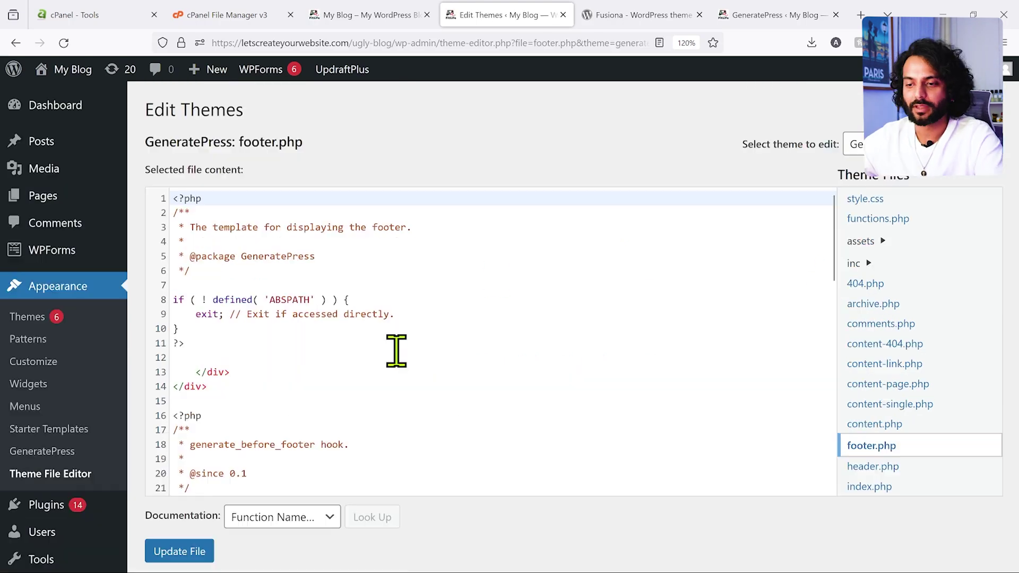
scroll(396, 351, down, 1)
scroll(396, 351, down, 2)
scroll(396, 350, down, 2)
scroll(397, 351, down, 2)
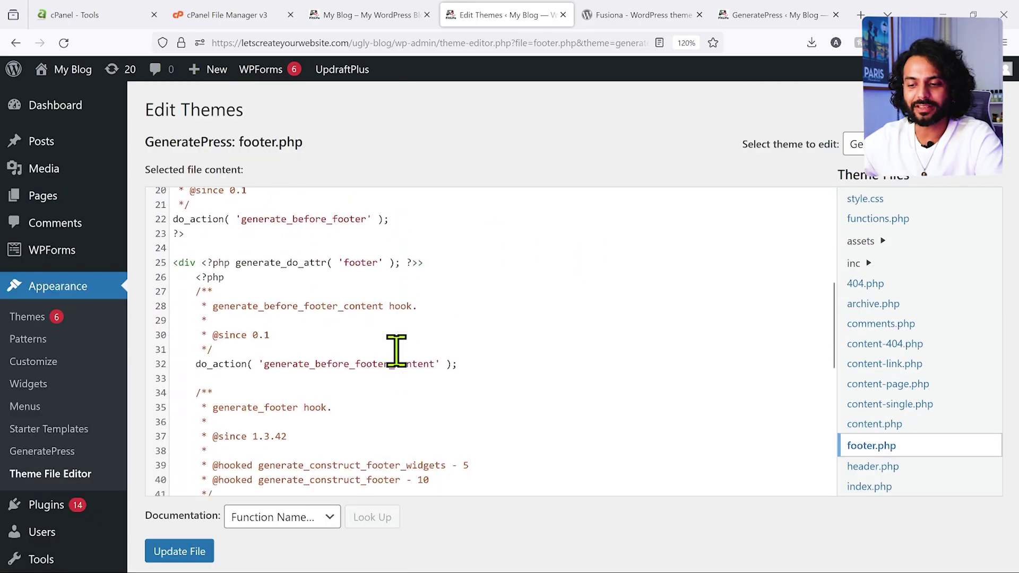
scroll(396, 350, down, 3)
scroll(396, 350, down, 2)
scroll(397, 350, down, 1)
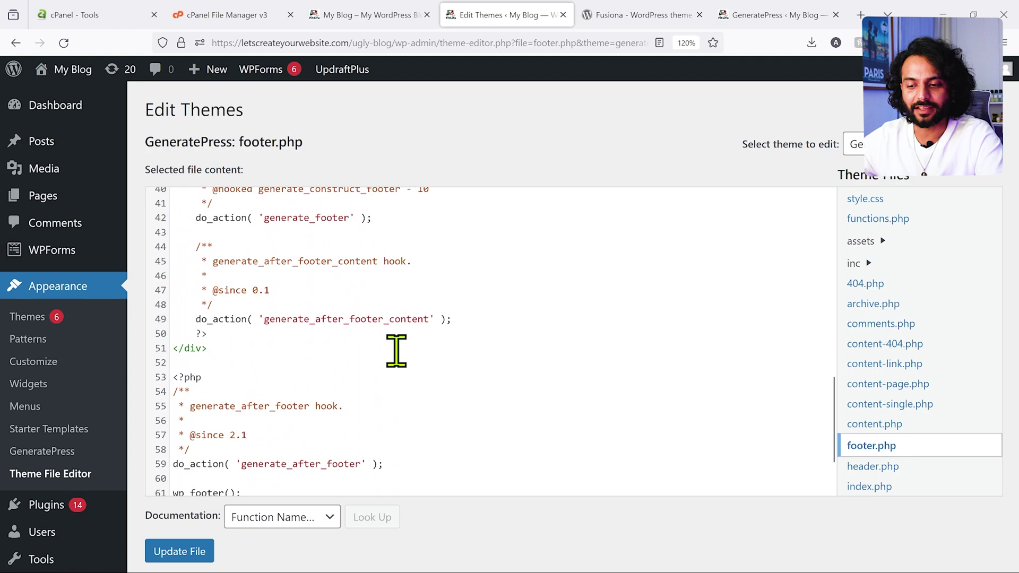
scroll(396, 350, down, 2)
scroll(397, 350, up, 1)
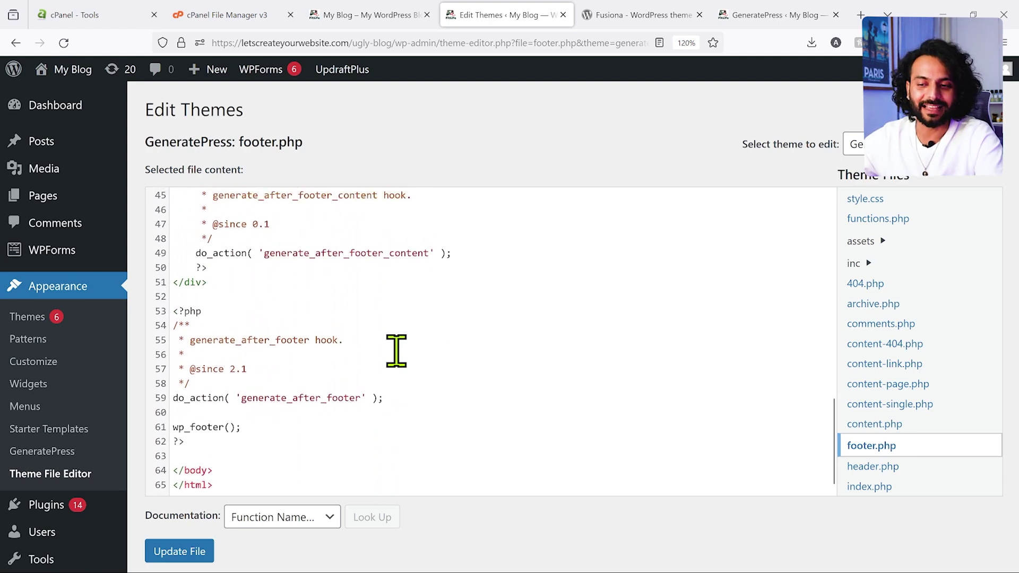
scroll(397, 350, up, 4)
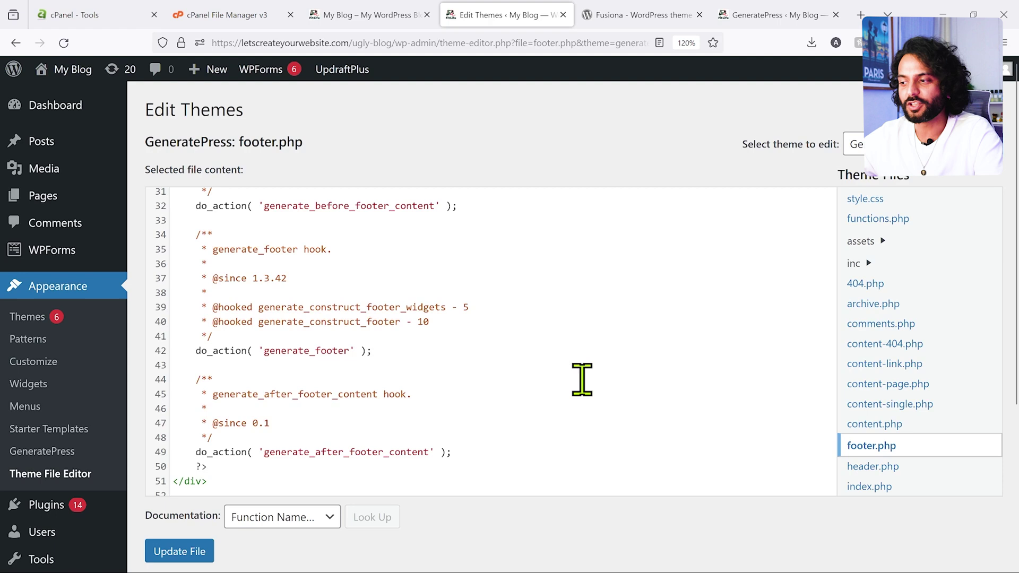
scroll(824, 257, down, 1)
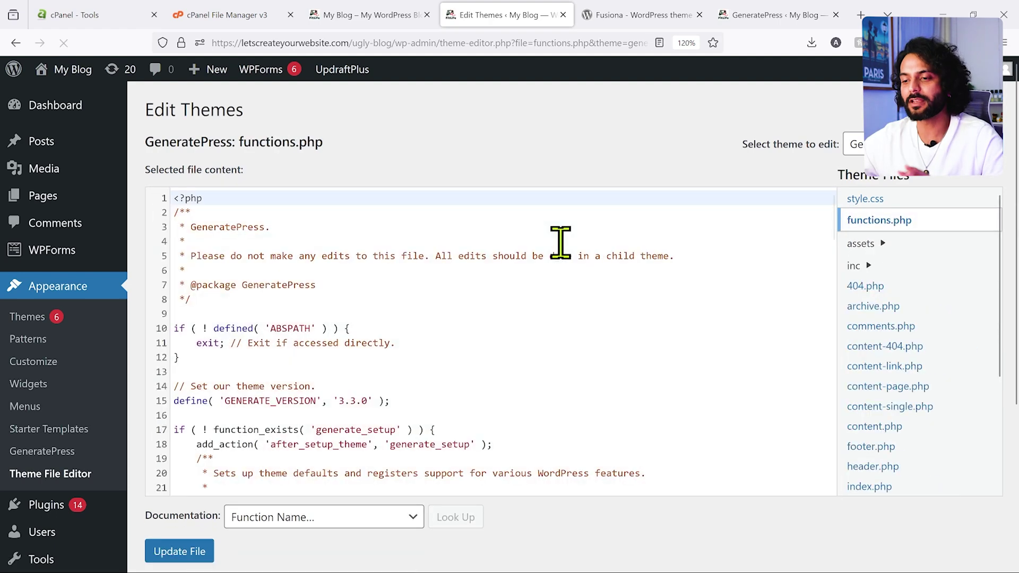
Step: Search functions.php for 'footer' and highlight the inc/structure/footer.php path on line 118
click(398, 302)
key(ctrl+f)
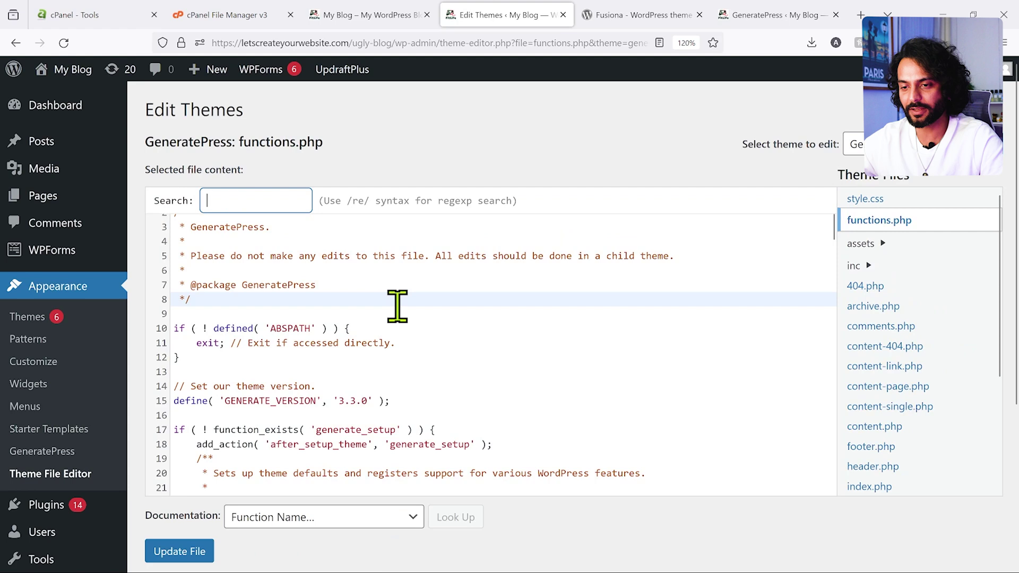
text(footer)
scroll(556, 414, down, 2)
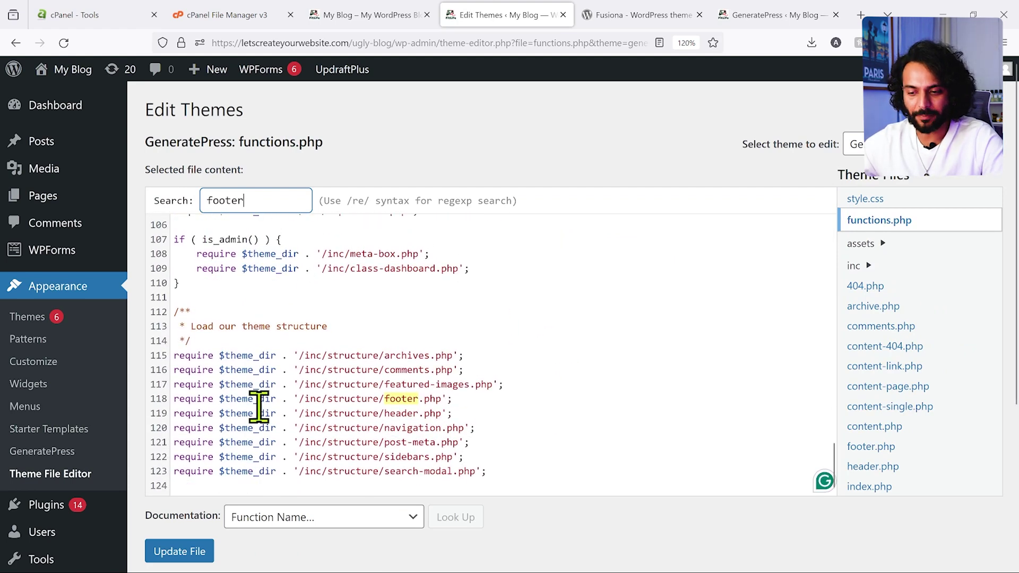
click(308, 399)
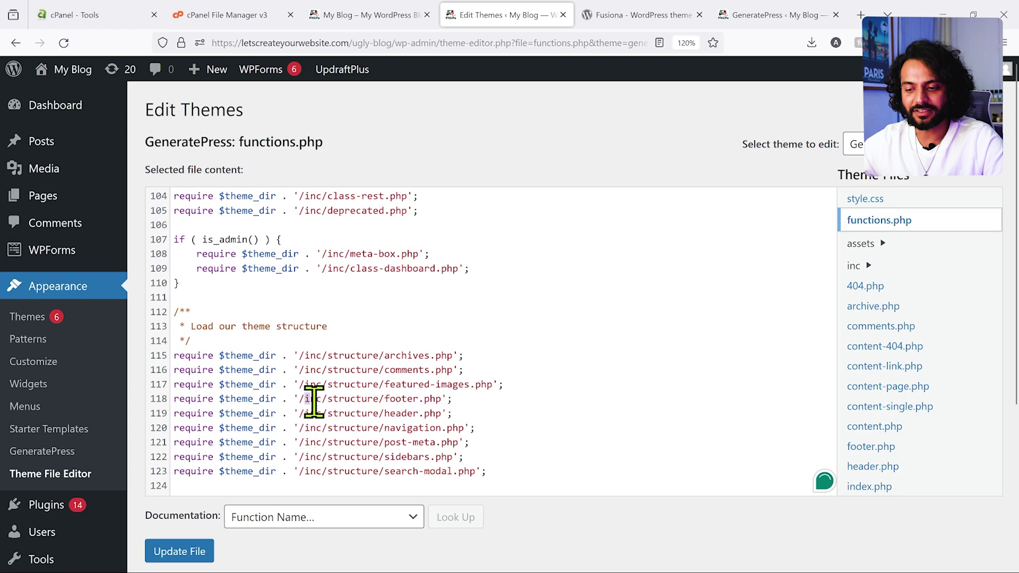
drag(324, 402, 437, 399)
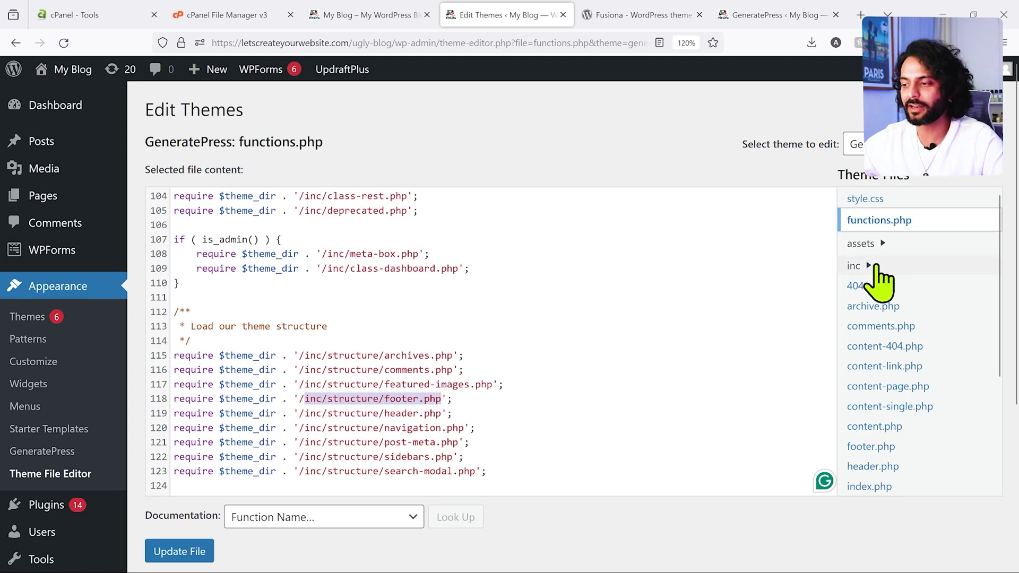
Step: Expand inc > structure in Theme Files and open footer.php
click(870, 265)
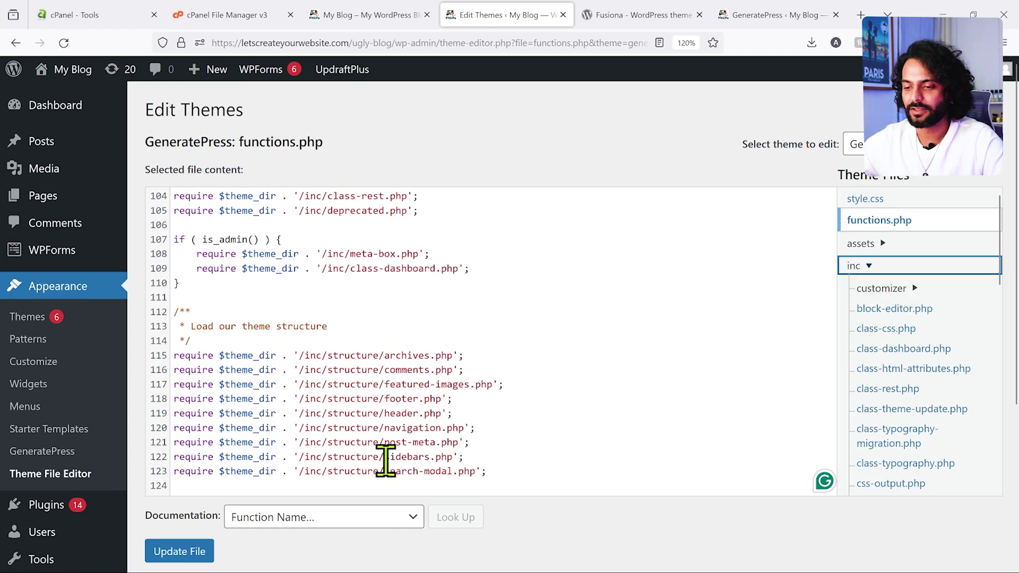
scroll(912, 374, down, 2)
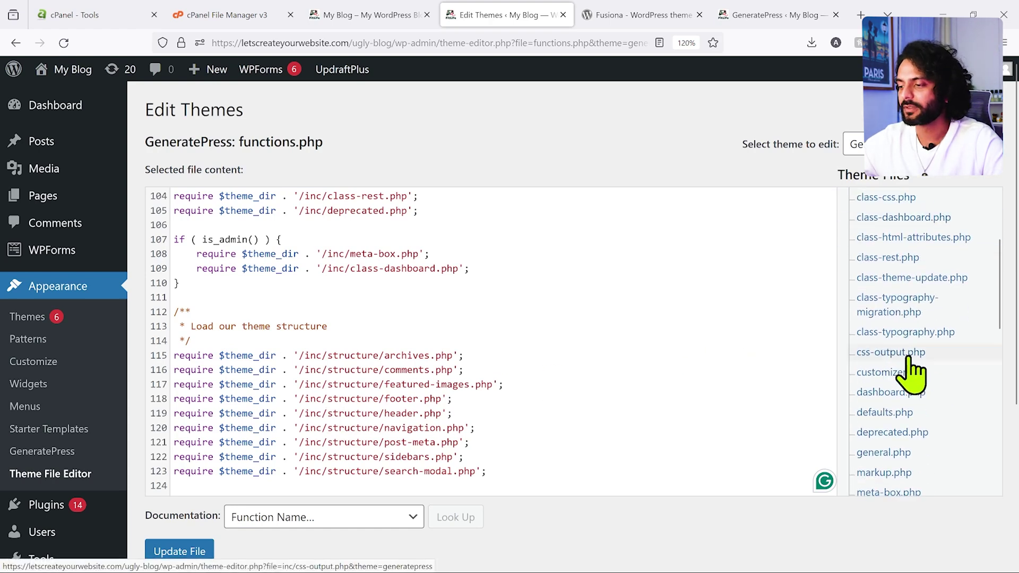
scroll(911, 364, down, 1)
scroll(915, 372, down, 2)
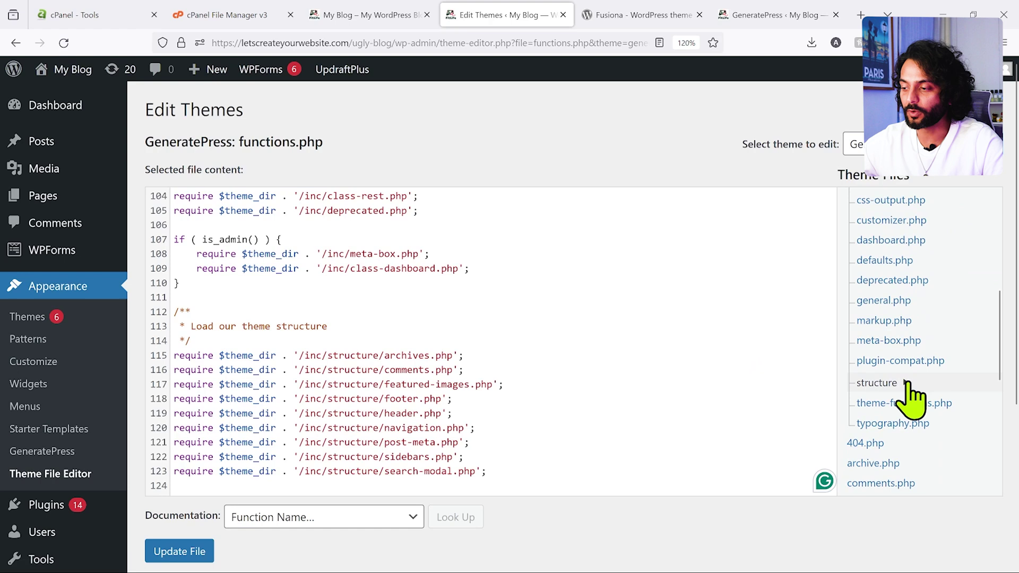
click(910, 384)
scroll(911, 393, down, 2)
scroll(911, 395, down, 1)
scroll(911, 397, down, 1)
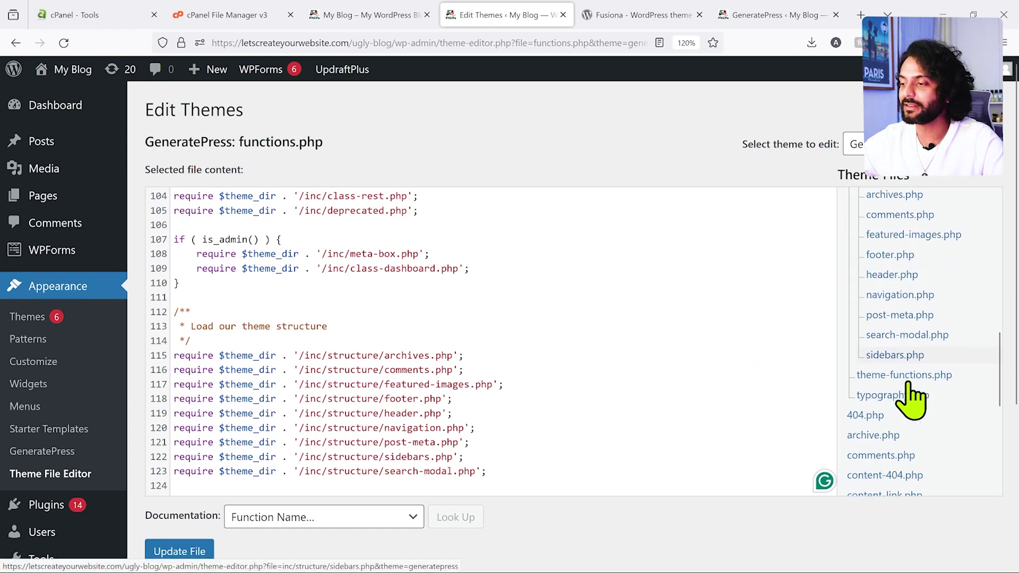
click(895, 255)
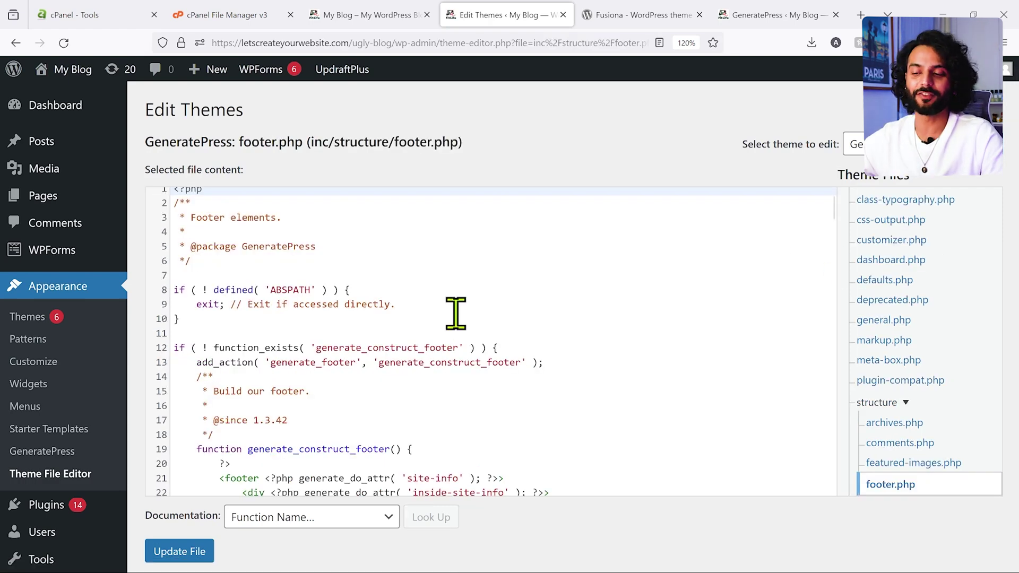
Step: Comment out the do_action( 'generate_credits' ) call on line 42 with //
scroll(456, 313, down, 5)
scroll(455, 313, down, 1)
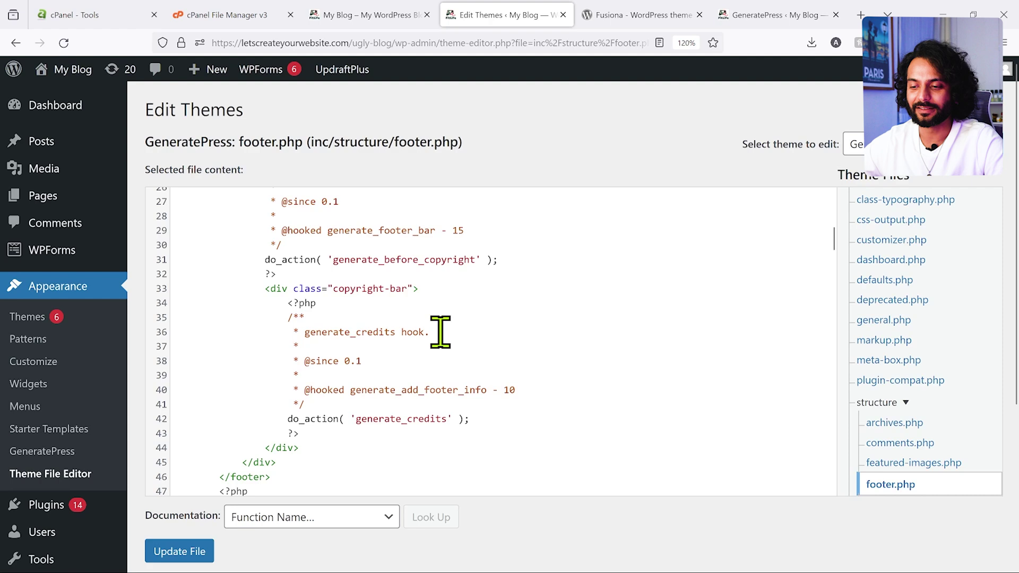
scroll(441, 332, down, 1)
scroll(440, 332, down, 1)
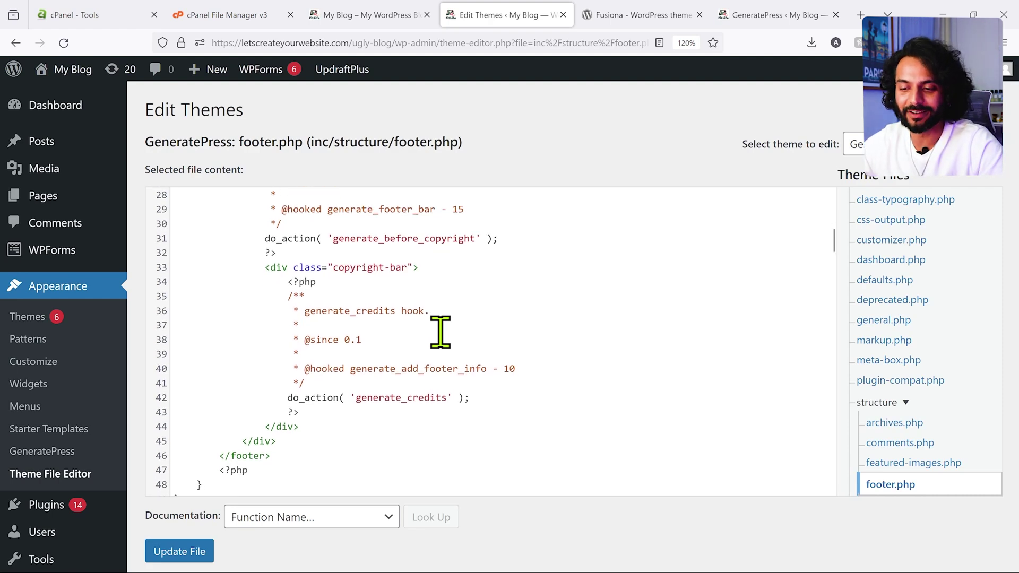
scroll(441, 332, down, 1)
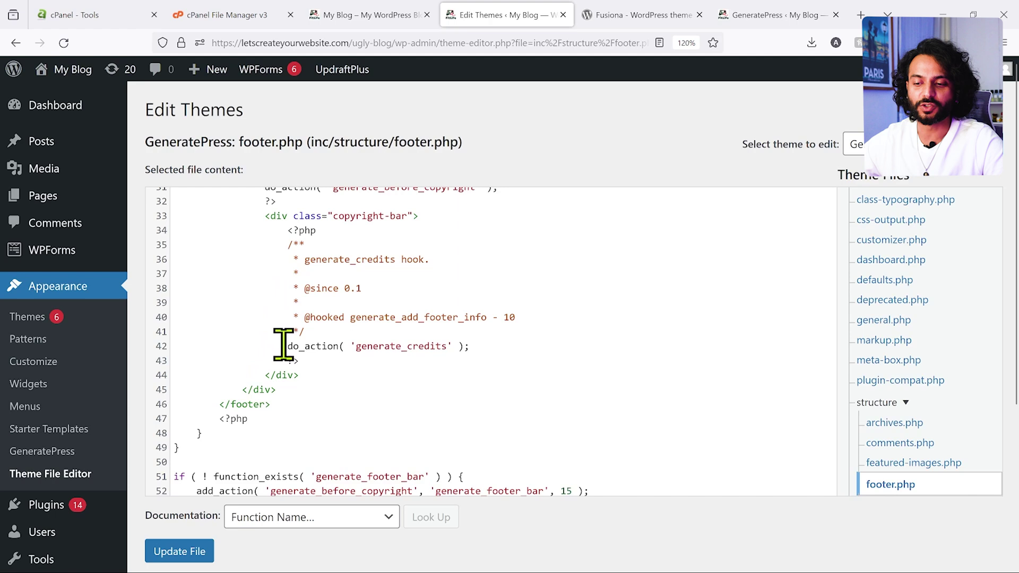
click(286, 346)
text(//)
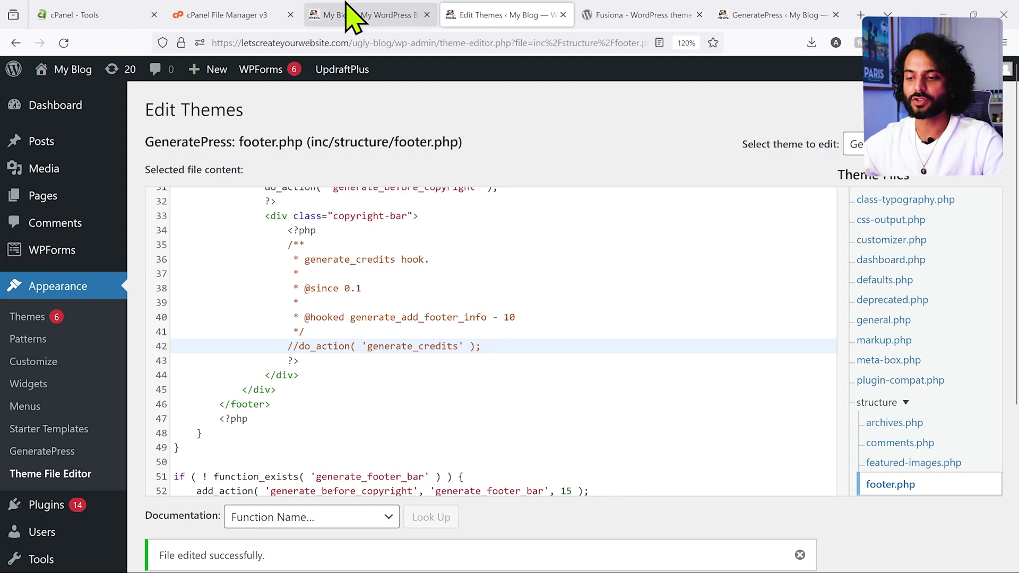
Step: Close developer tools and reload the blog to check the footer credits are gone
click(350, 15)
click(1004, 358)
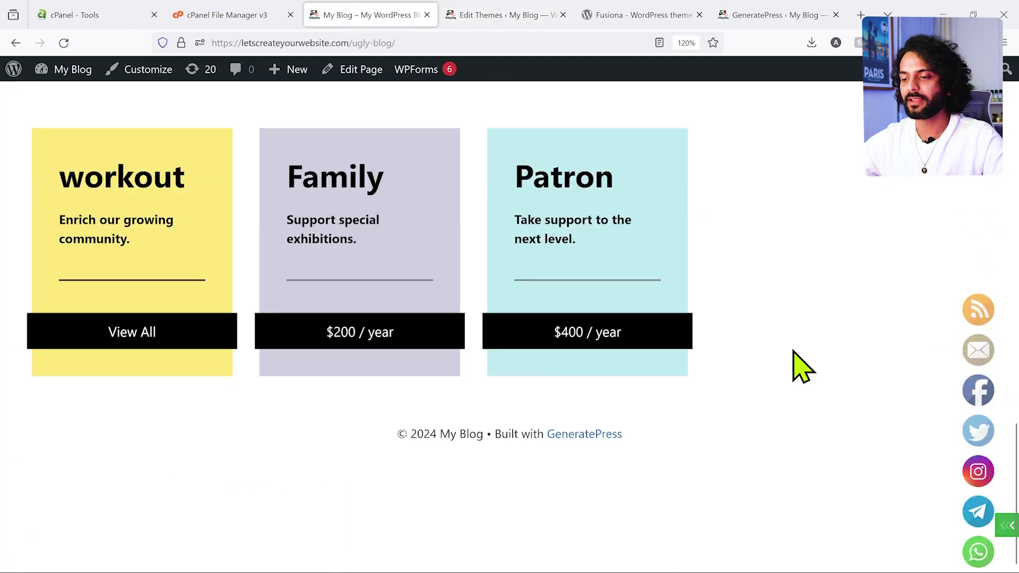
key(F5)
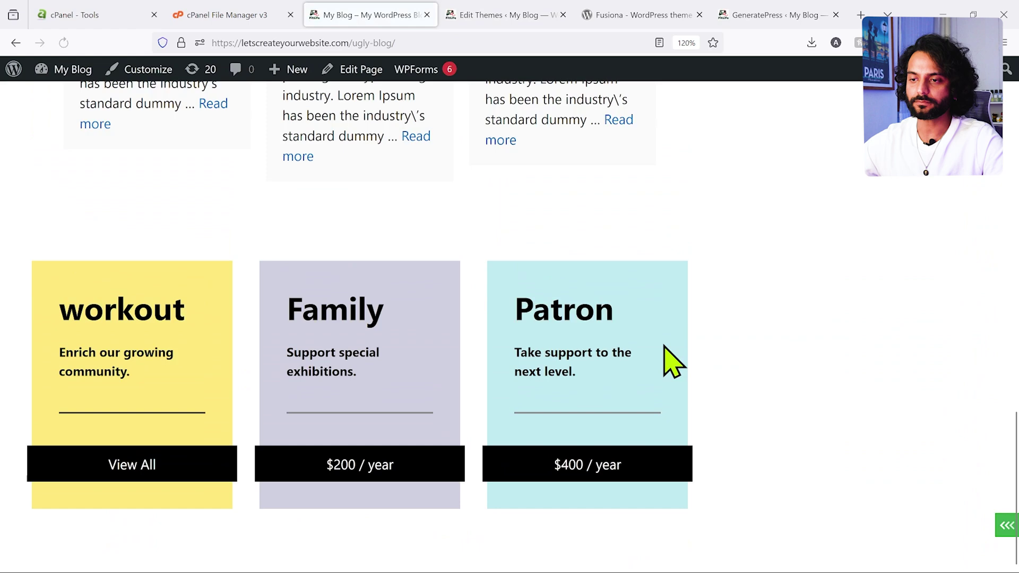
click(509, 10)
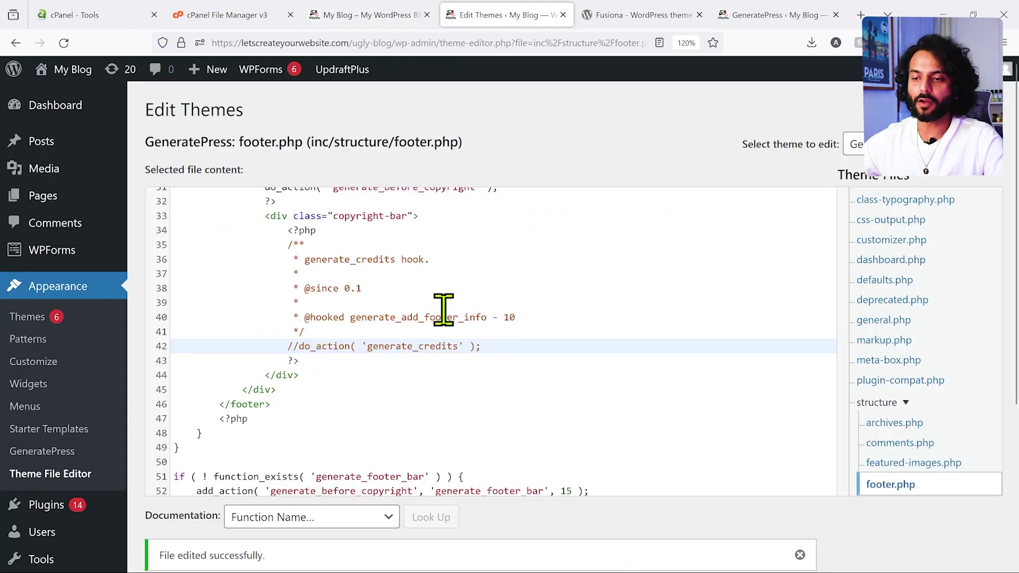
Step: Add a 'copyright text' line right after the copyright-bar opening tag
click(292, 257)
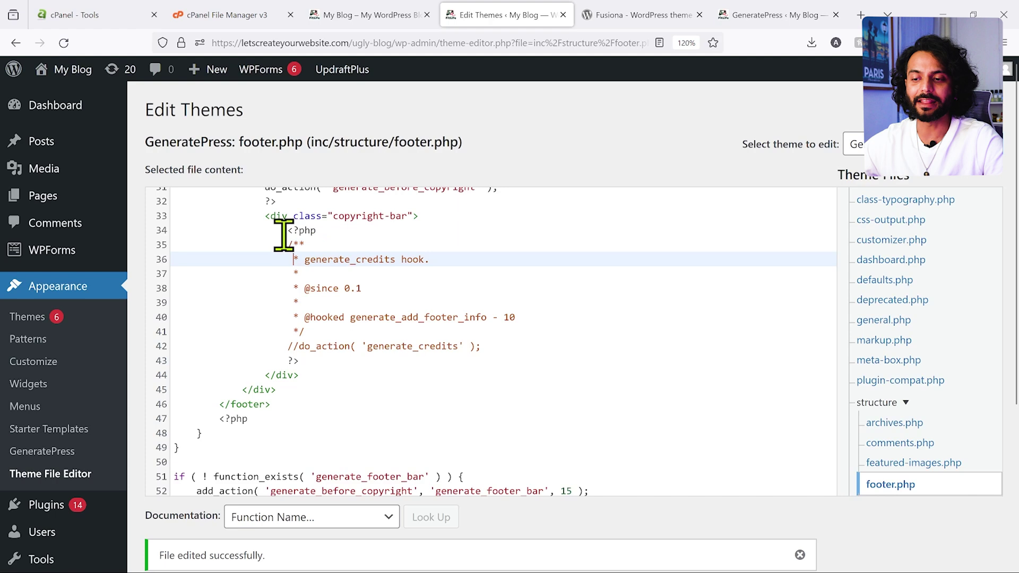
drag(287, 230, 317, 230)
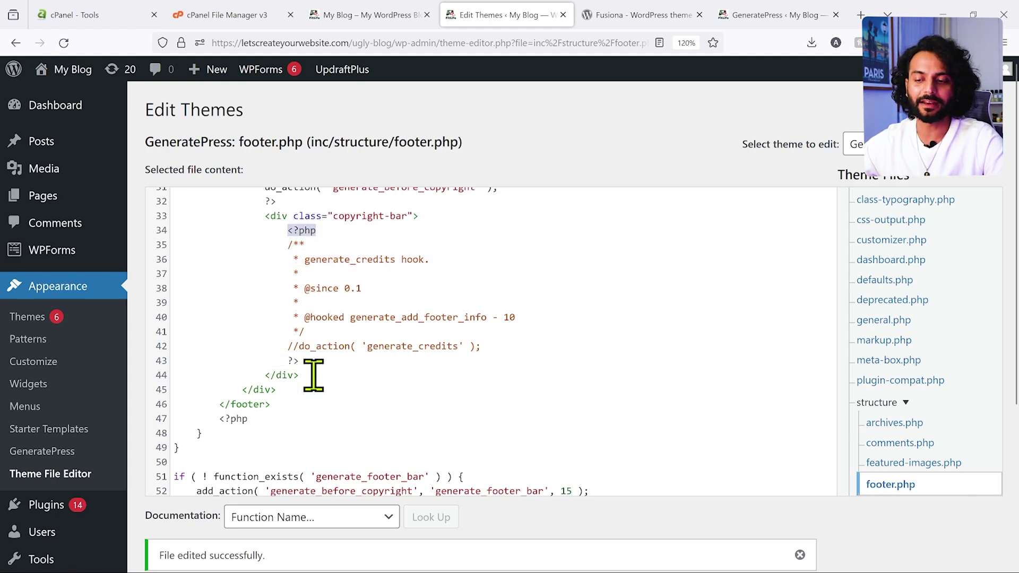
click(313, 374)
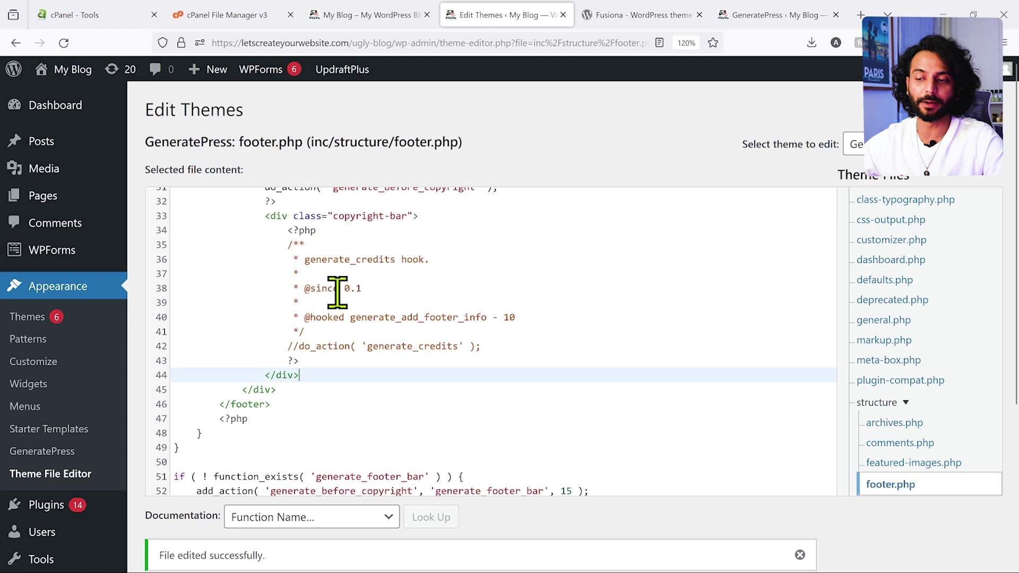
click(421, 217)
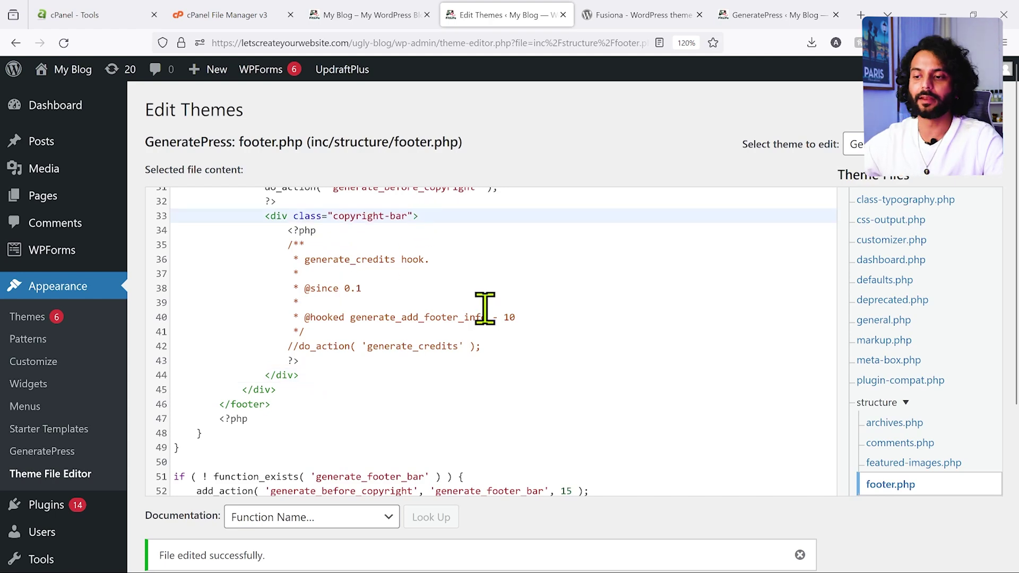
key(Return)
text(copyrigh)
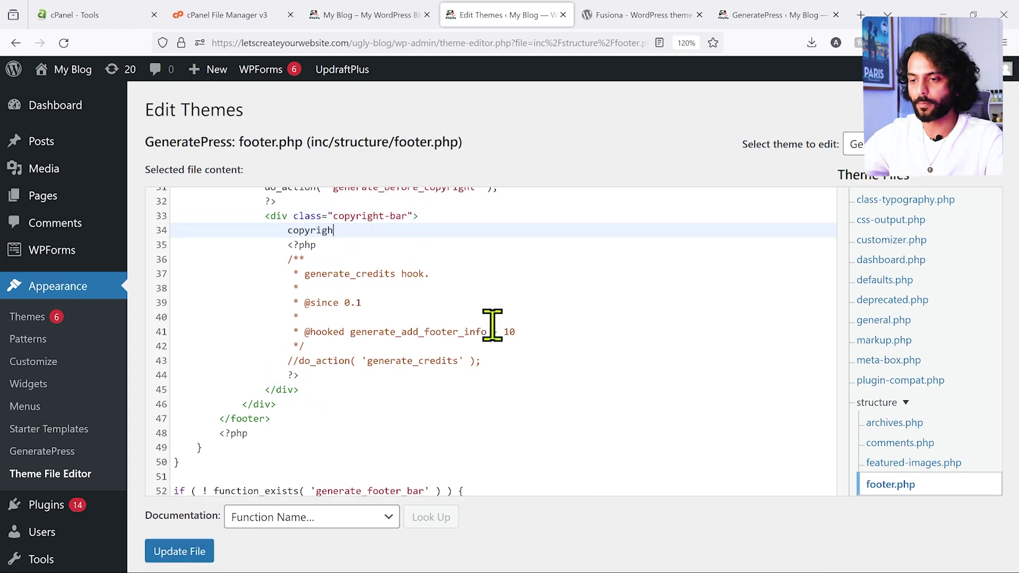
text(t text)
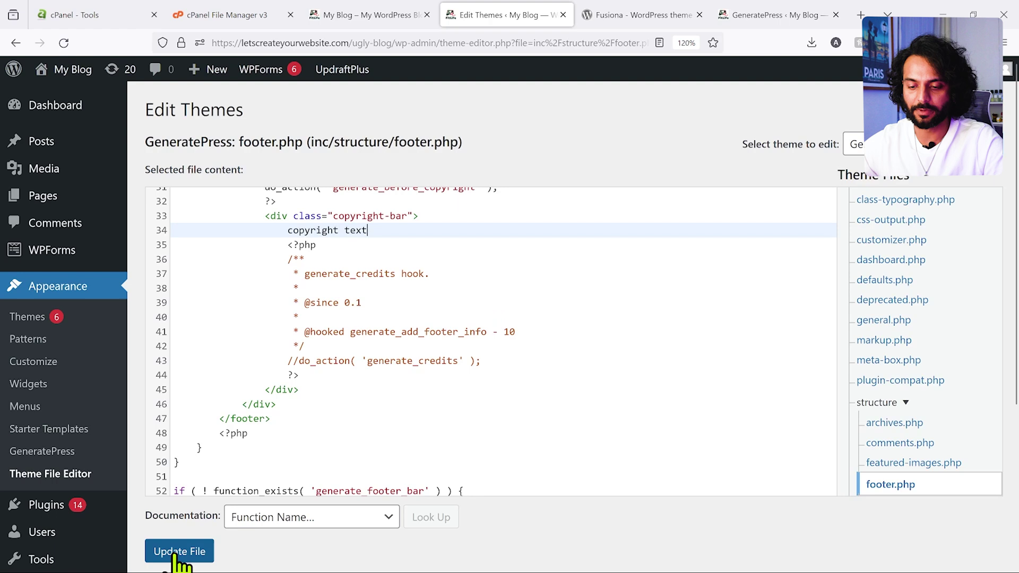
key(ctrl+shift+Tab)
Step: Reload the blog page with F5 to check for the new footer text
key(F5)
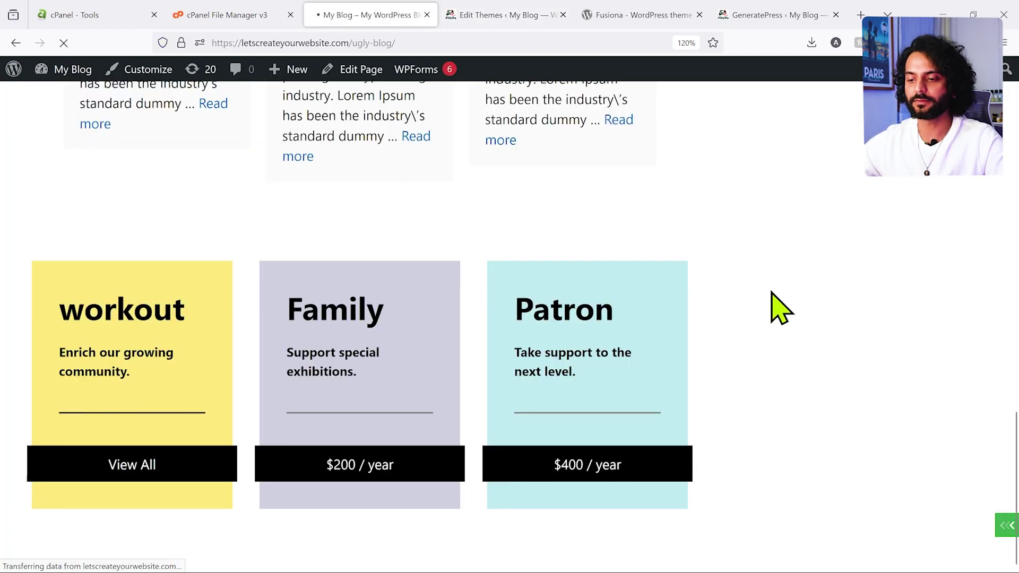